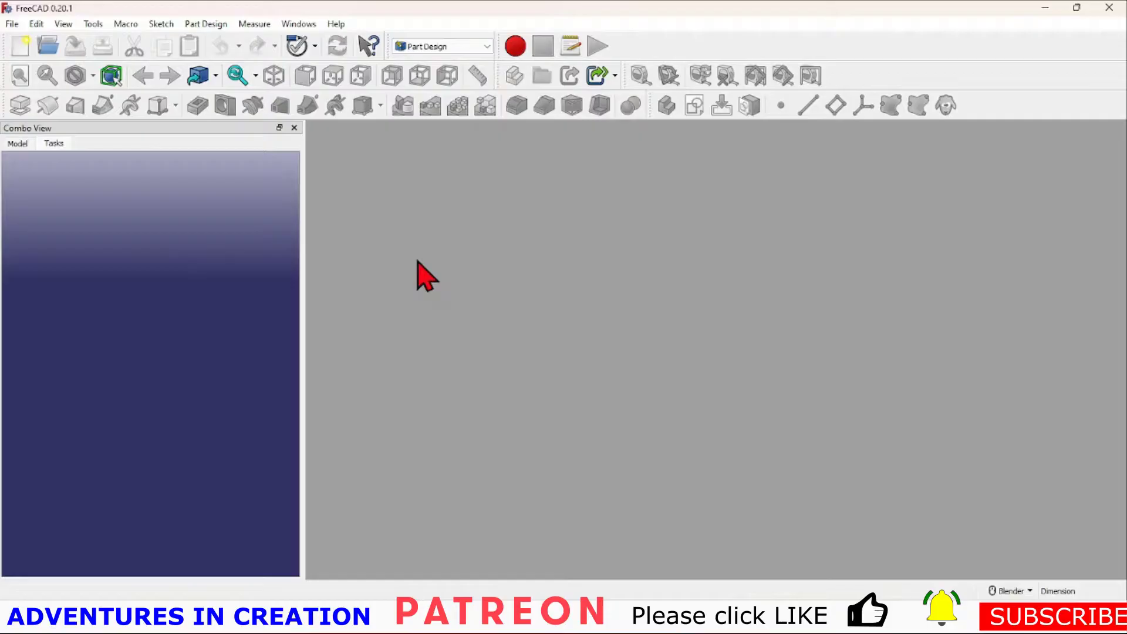
# - Browse the workbench add-ons in the Add-on Manager, then close it
pyautogui.click(127, 24)
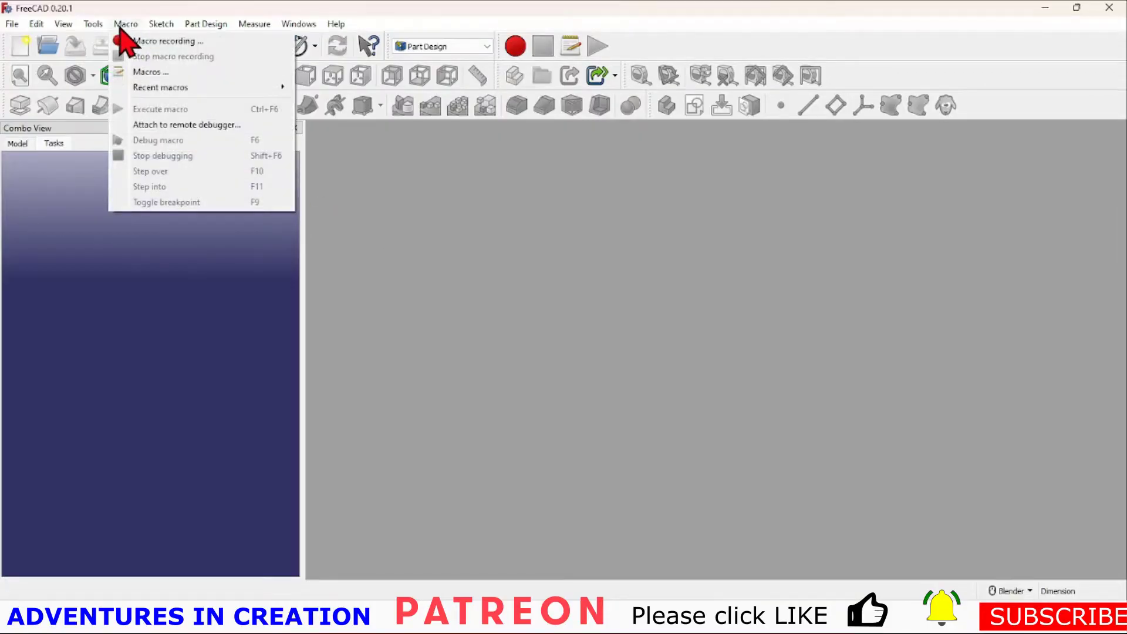
pyautogui.moveTo(96, 29)
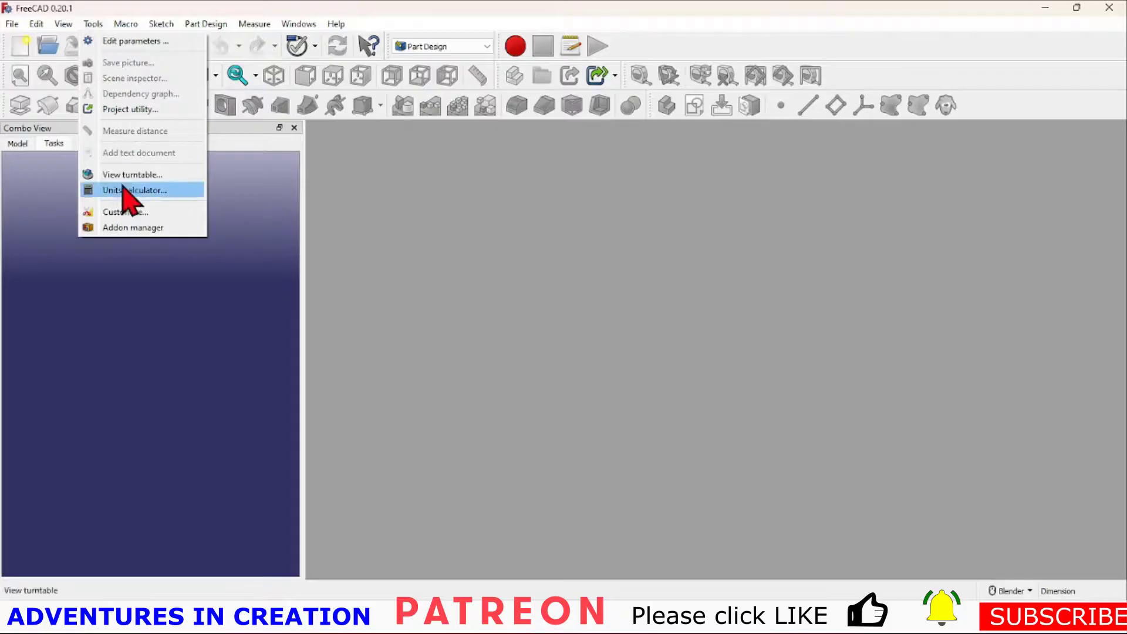
pyautogui.click(121, 229)
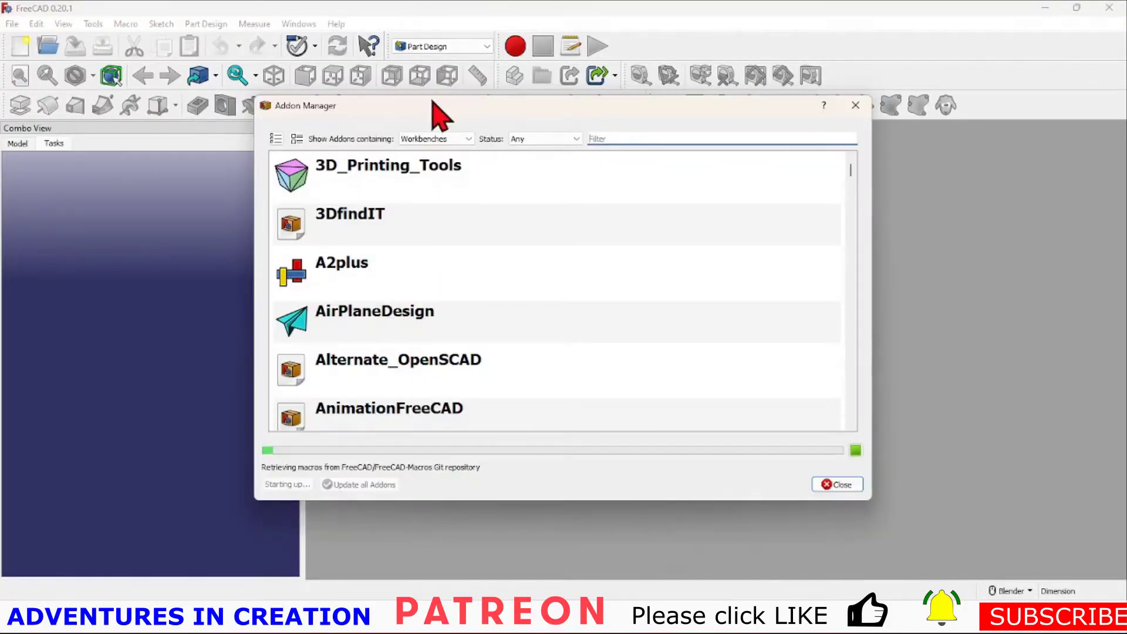
pyautogui.click(468, 140)
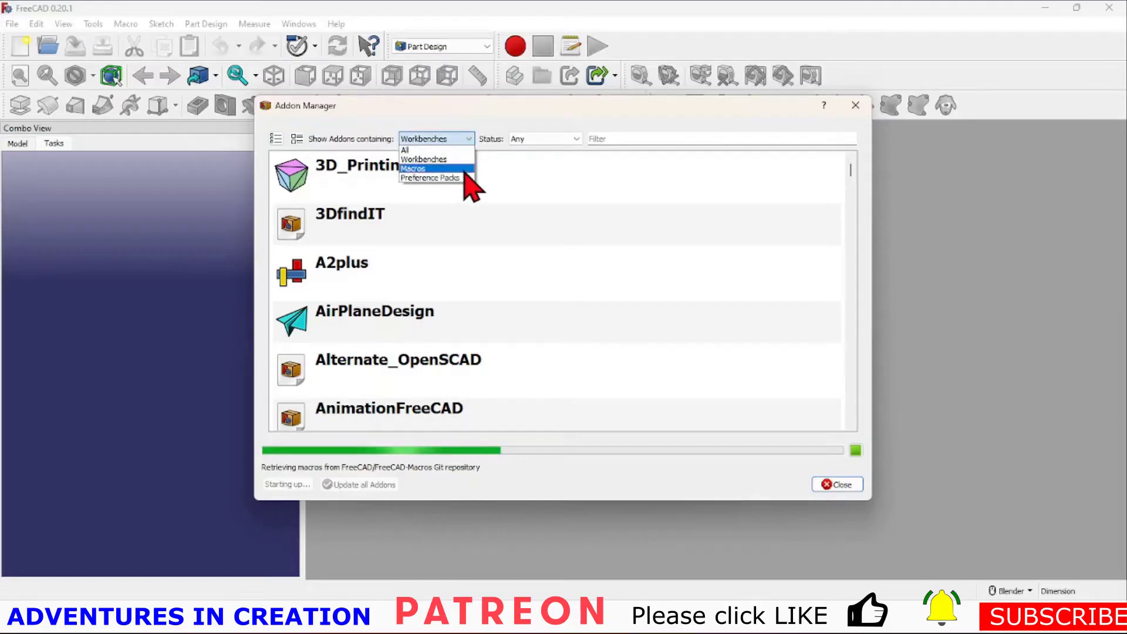
pyautogui.click(463, 160)
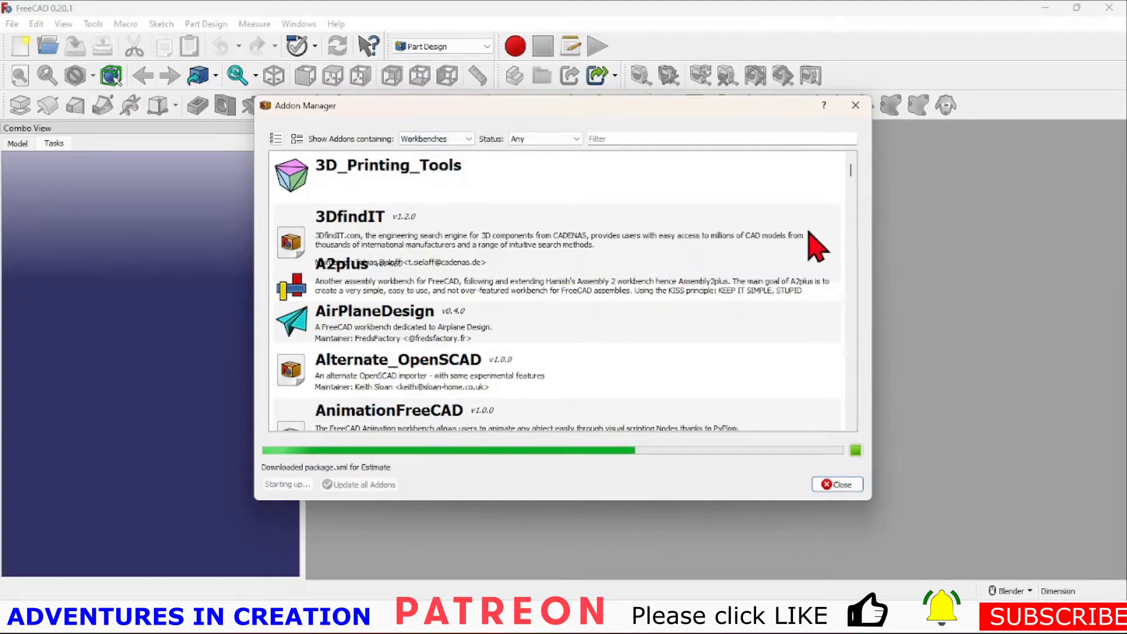
pyautogui.moveTo(851, 169); pyautogui.dragTo(851, 252)
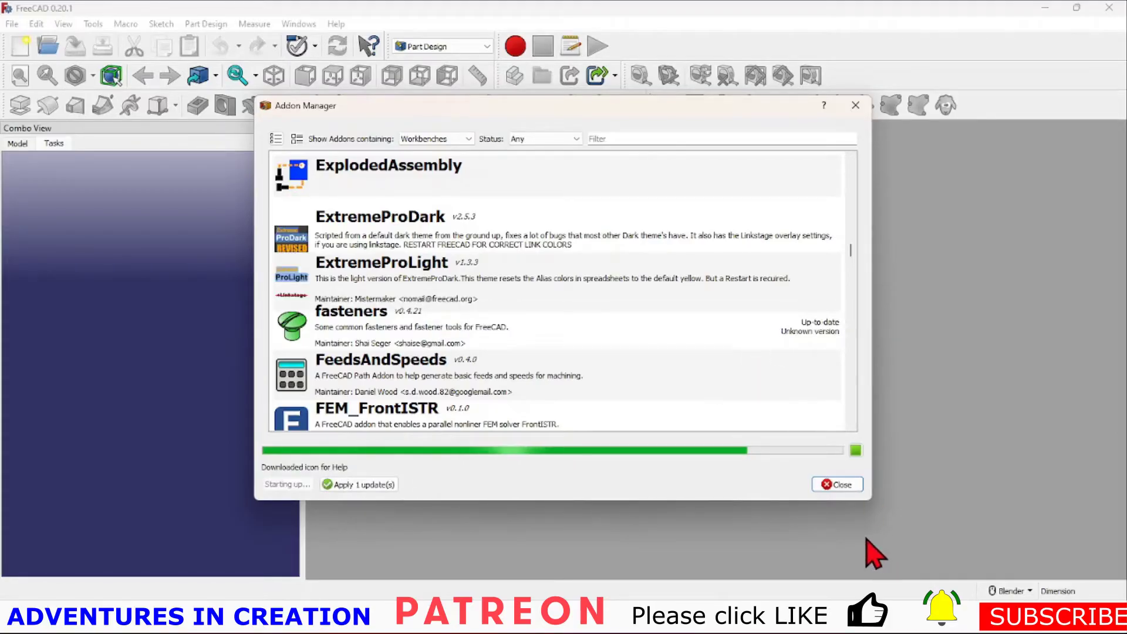
pyautogui.click(838, 485)
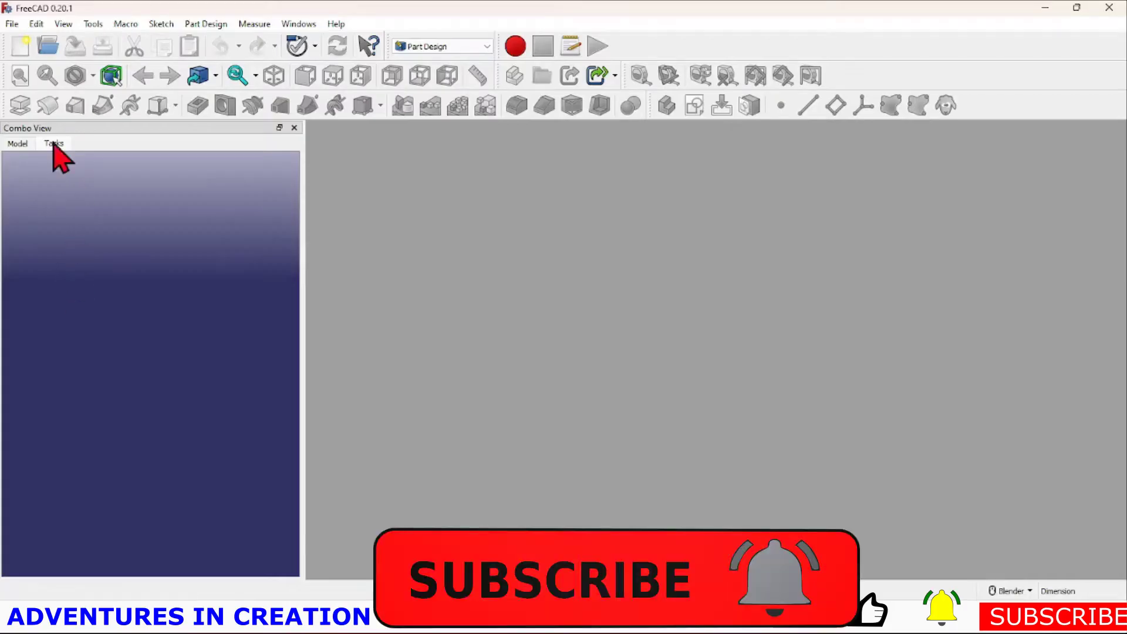
# - Create a new document containing a part with an empty body
pyautogui.click(20, 47)
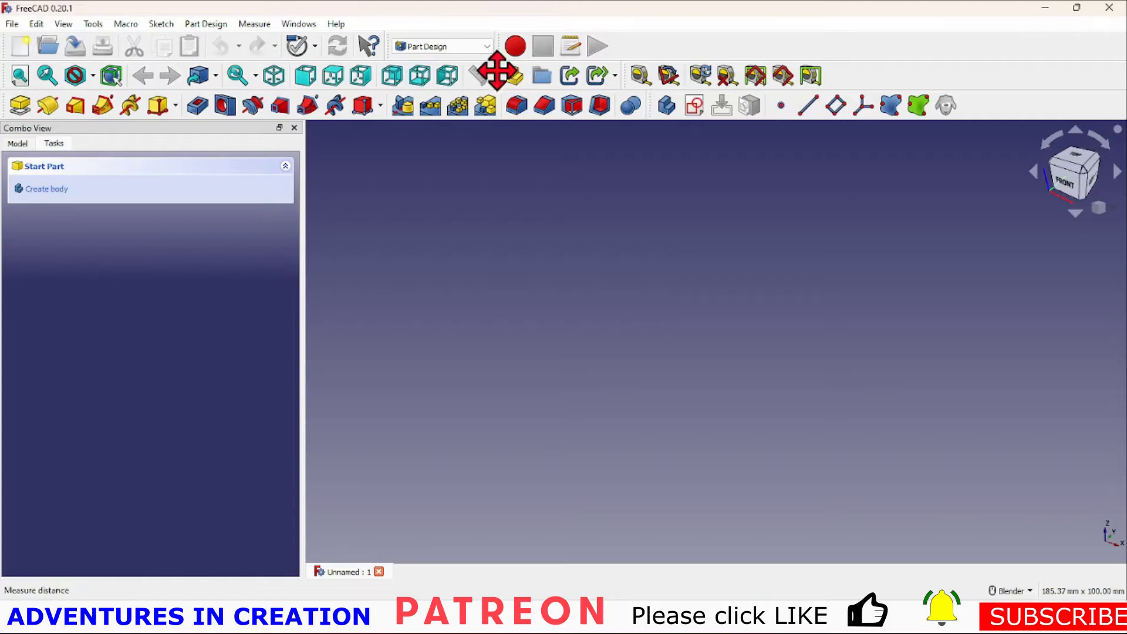
pyautogui.click(515, 76)
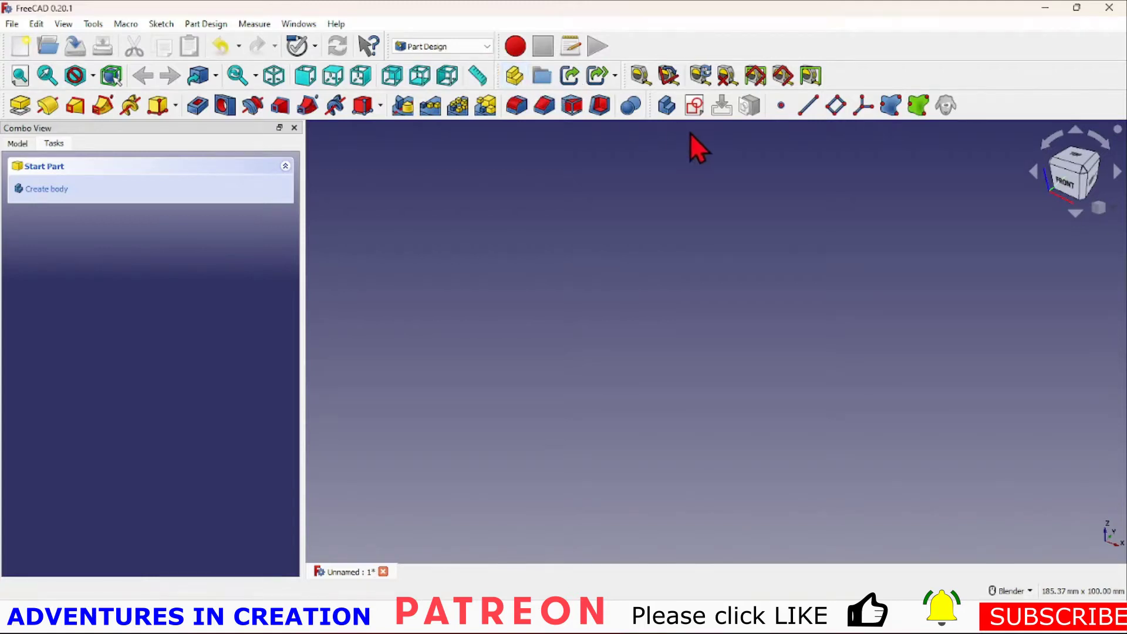
pyautogui.click(669, 106)
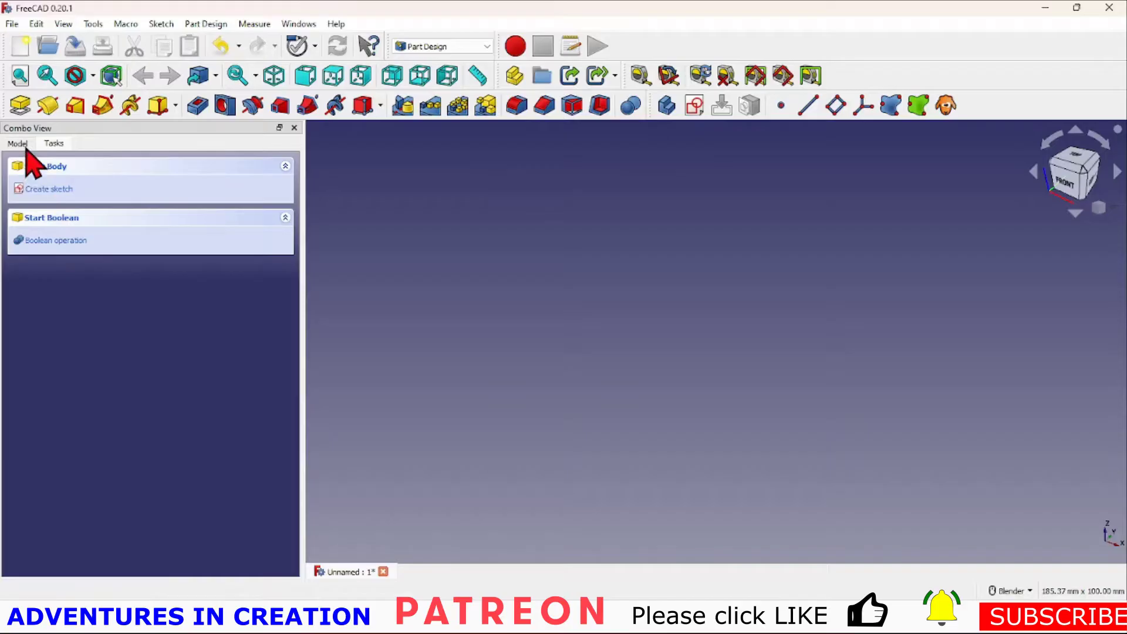
# - Start a sketch on the XY plane and pick the Centered rectangle tool
pyautogui.click(696, 106)
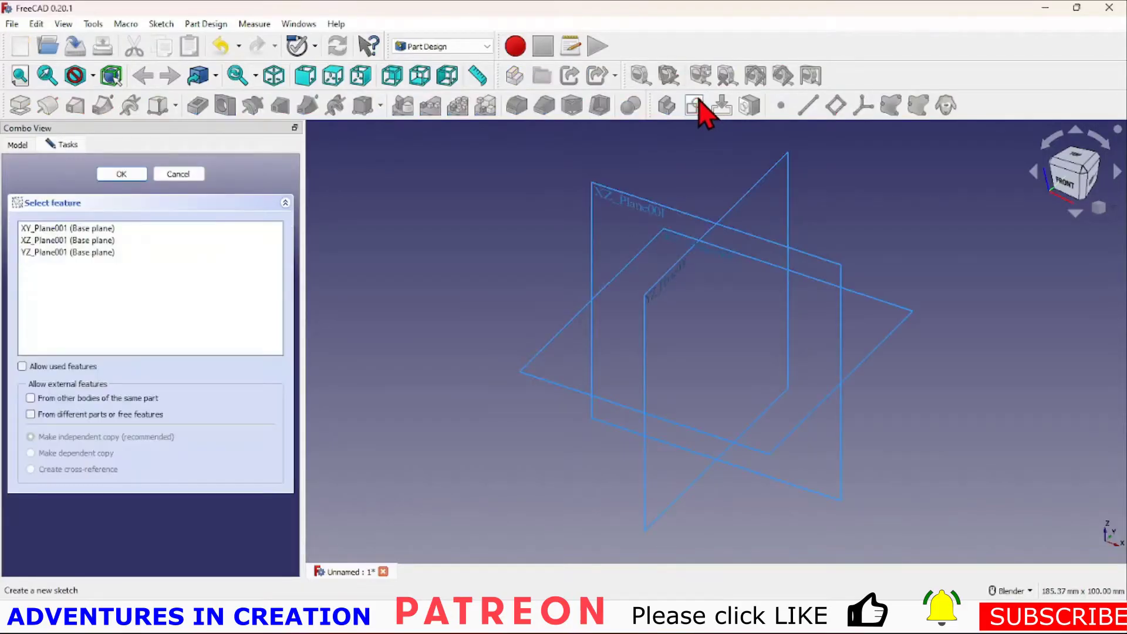
pyautogui.click(74, 229)
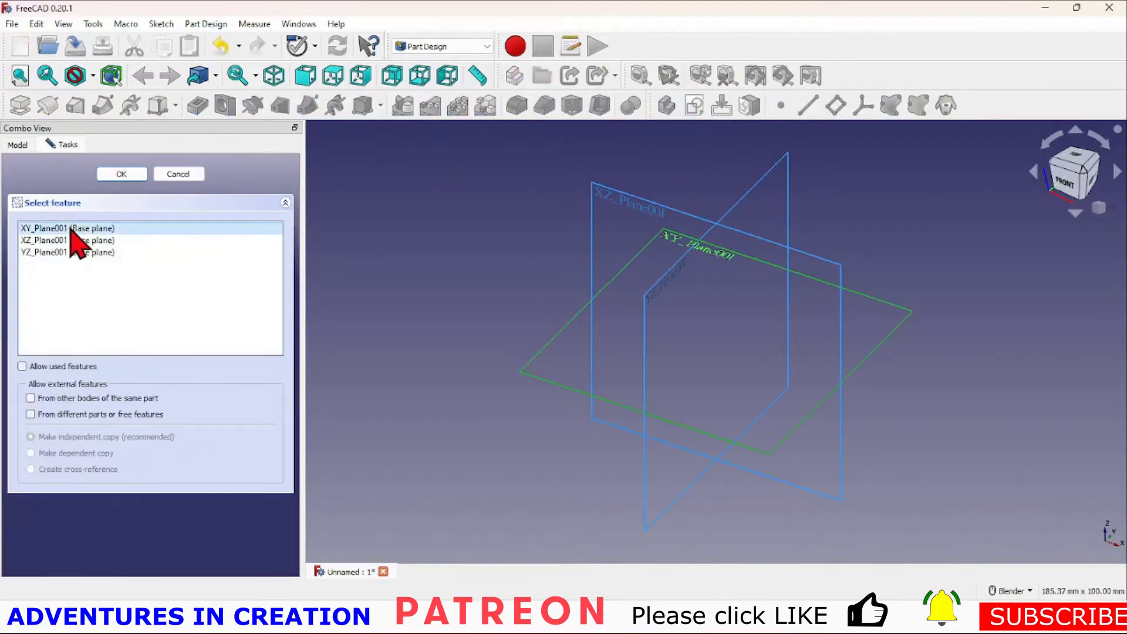
pyautogui.click(122, 174)
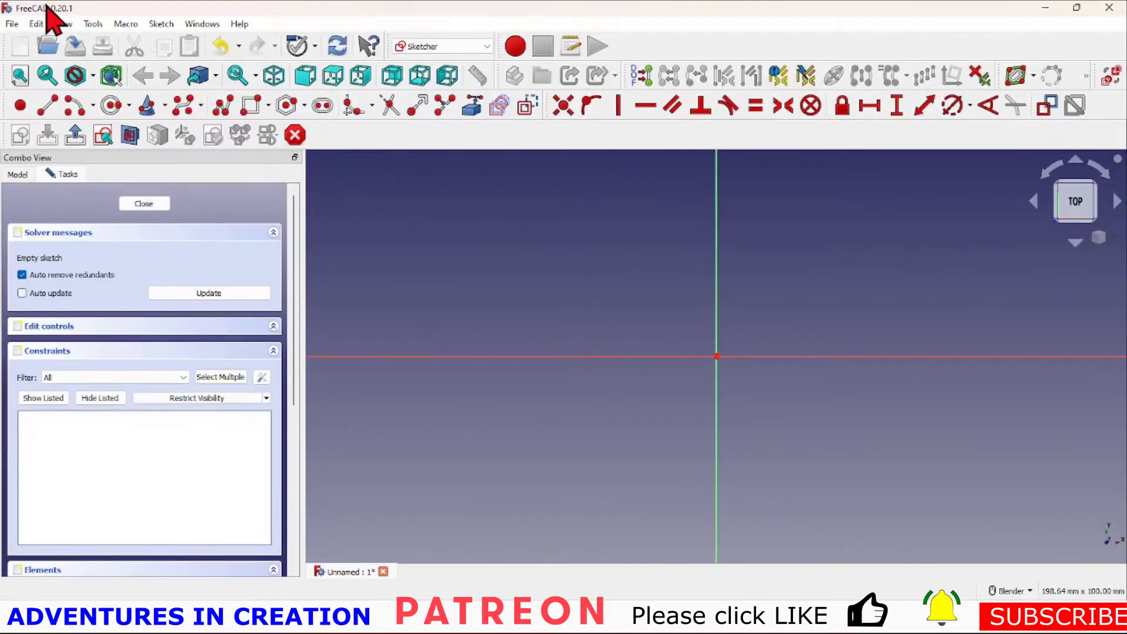
pyautogui.click(269, 107)
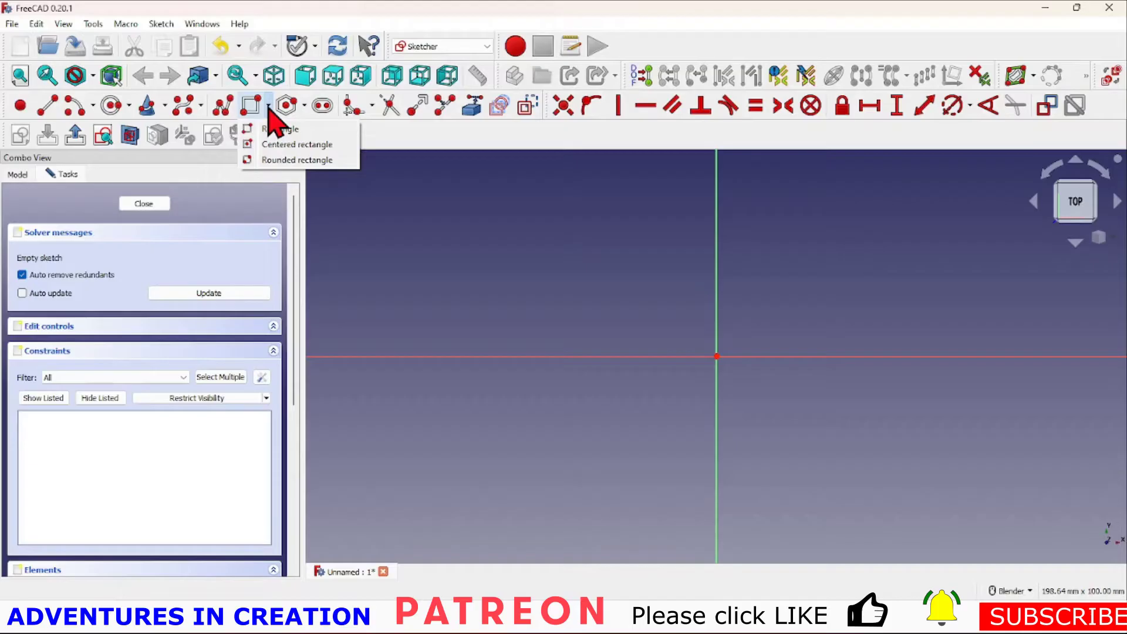
pyautogui.click(276, 144)
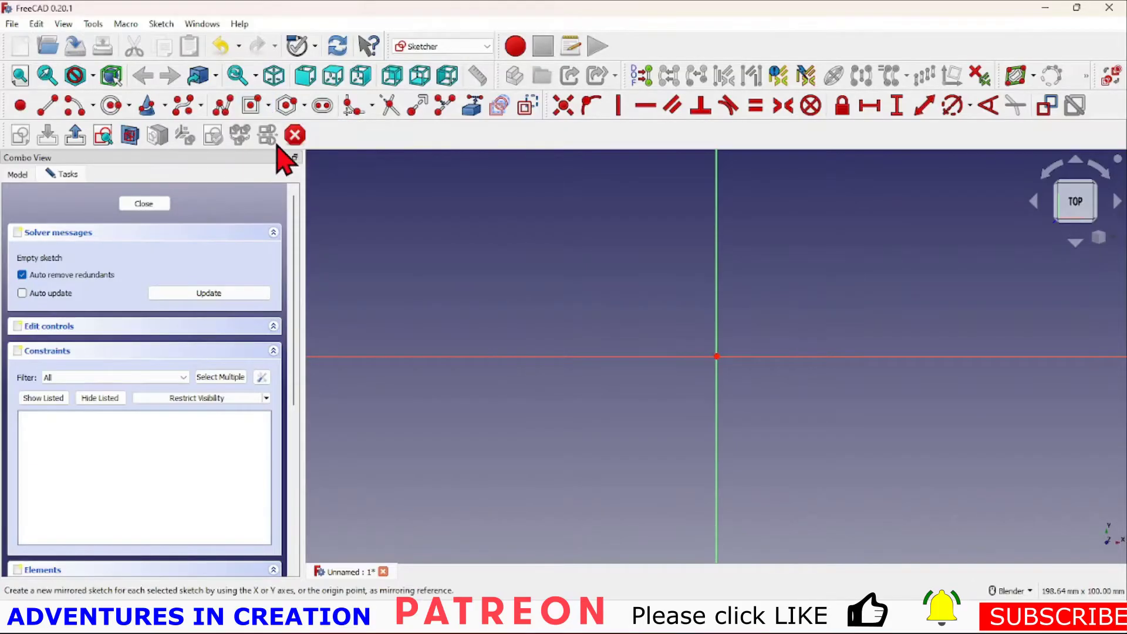
# - View the FreeCAD version information from the Help menu, then dismiss it
pyautogui.click(238, 24)
pyautogui.click(287, 182)
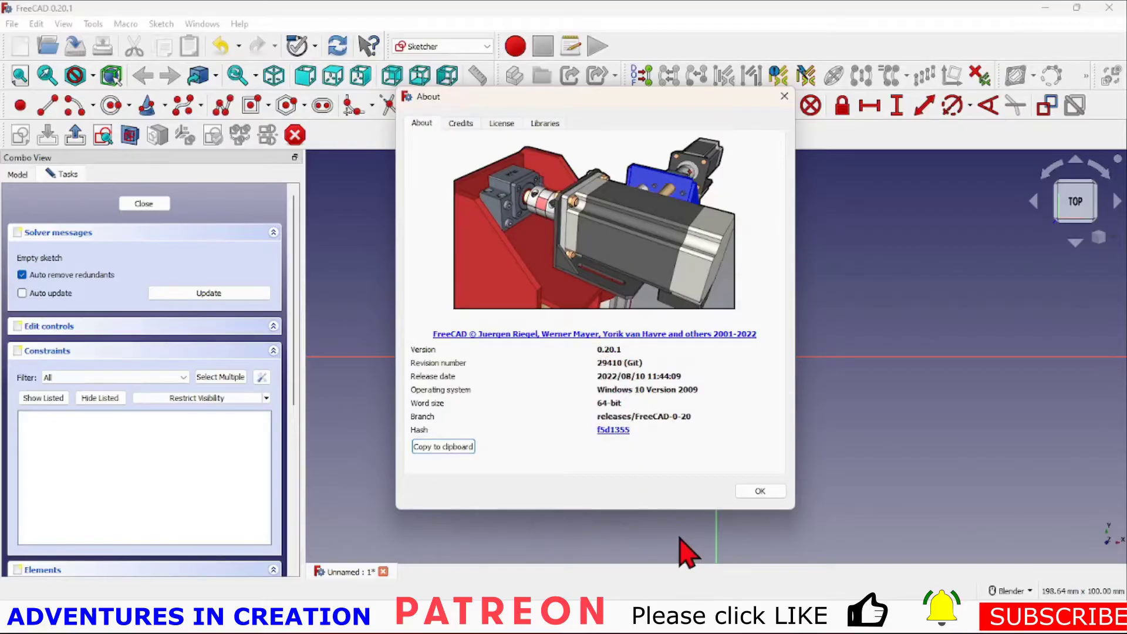
pyautogui.click(757, 492)
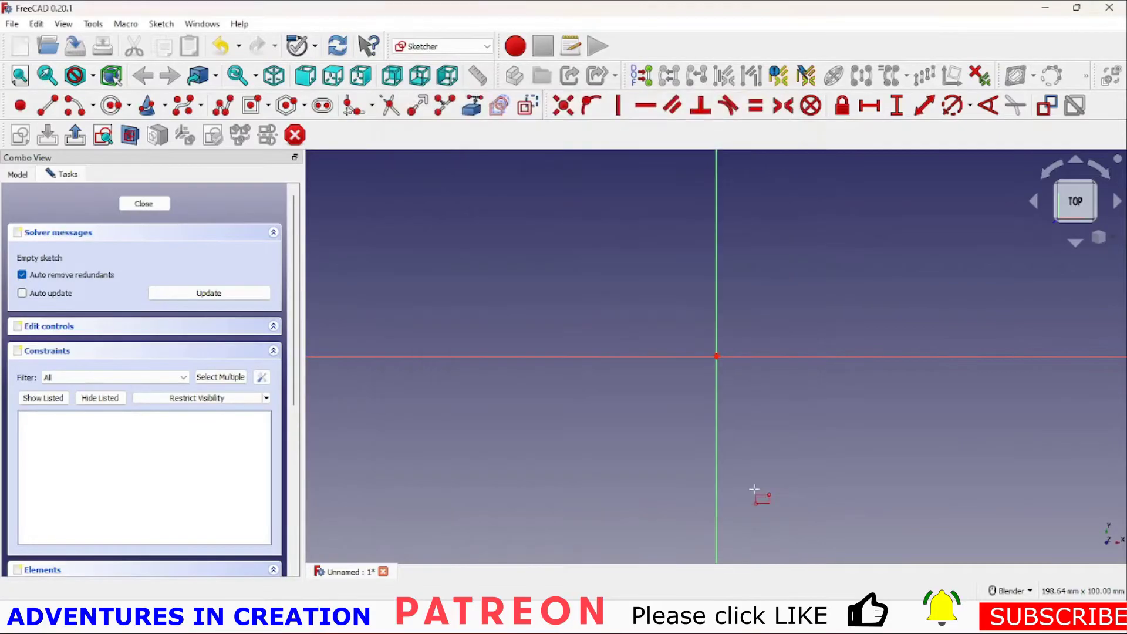
# - Draw a centred rectangle at the origin, constrained to 52.98 mm height and 97.79 mm width
pyautogui.click(716, 356)
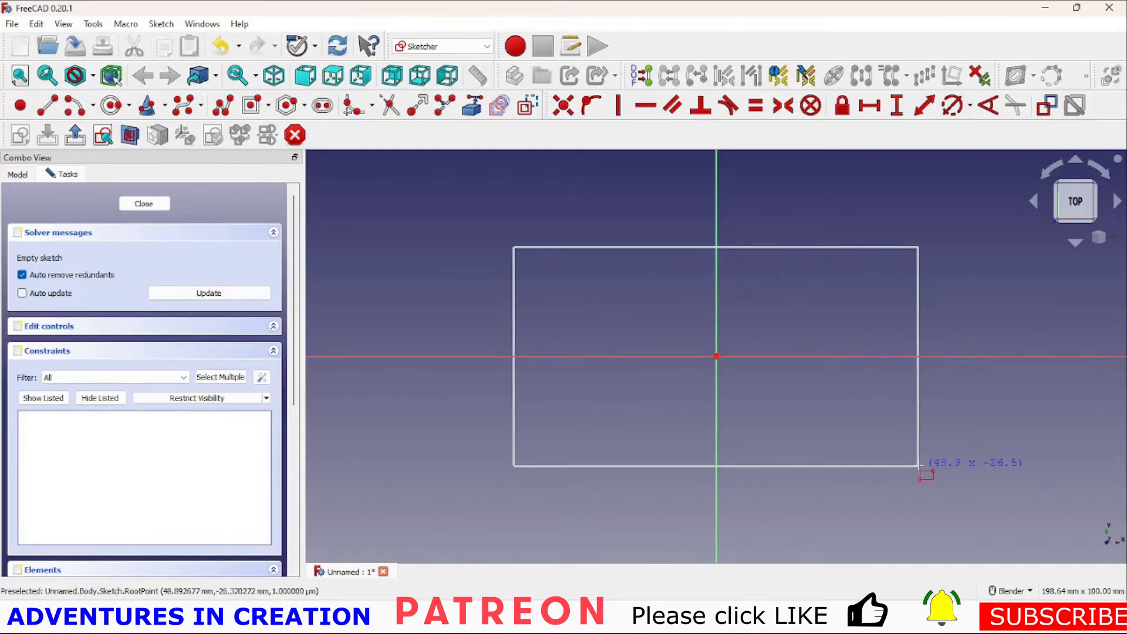
pyautogui.click(918, 466)
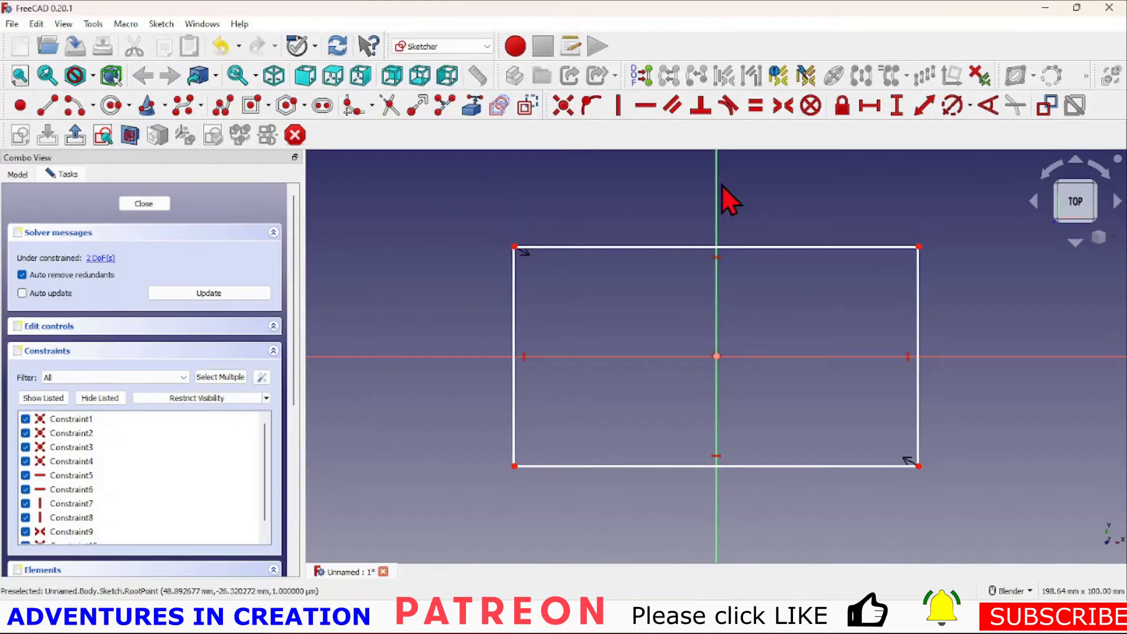
pyautogui.click(920, 305)
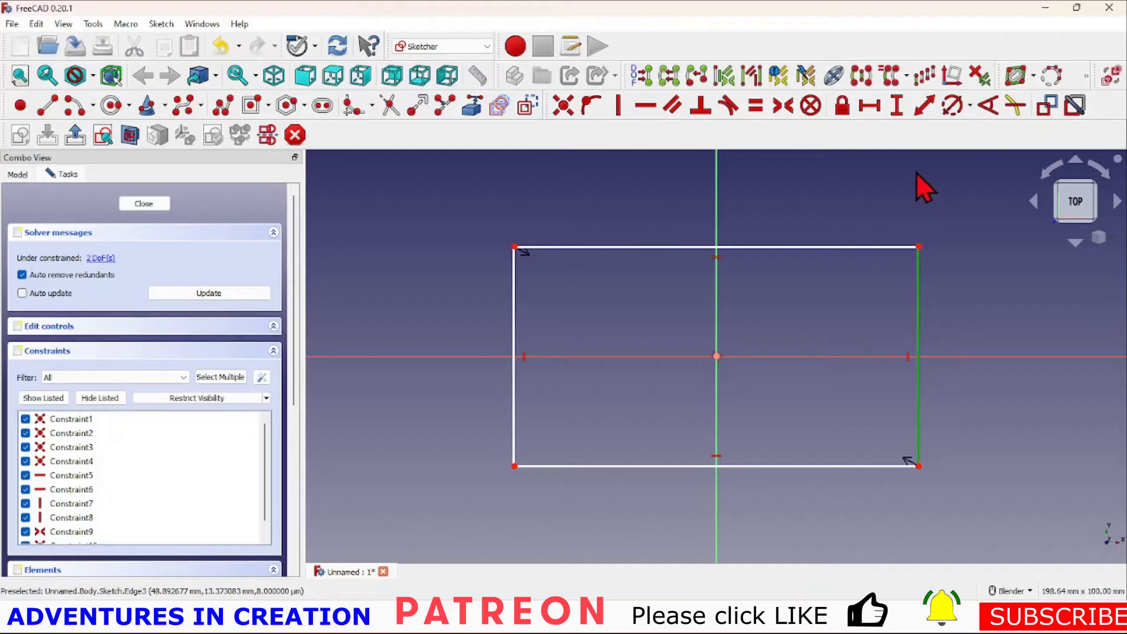
pyautogui.click(897, 106)
pyautogui.click(998, 193)
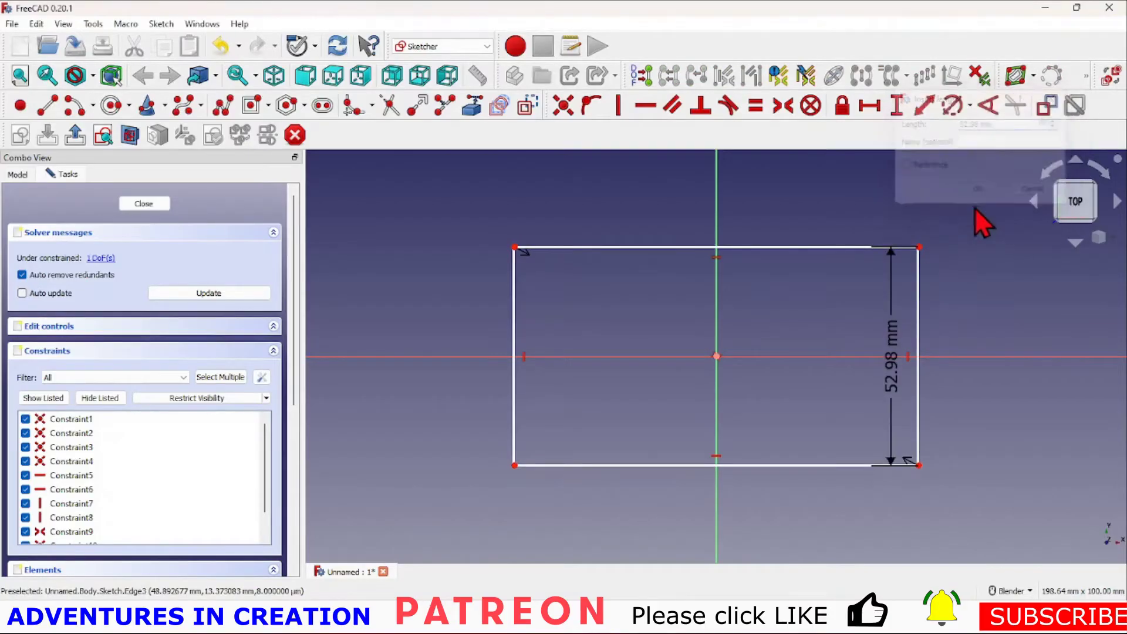
pyautogui.click(862, 246)
pyautogui.click(872, 107)
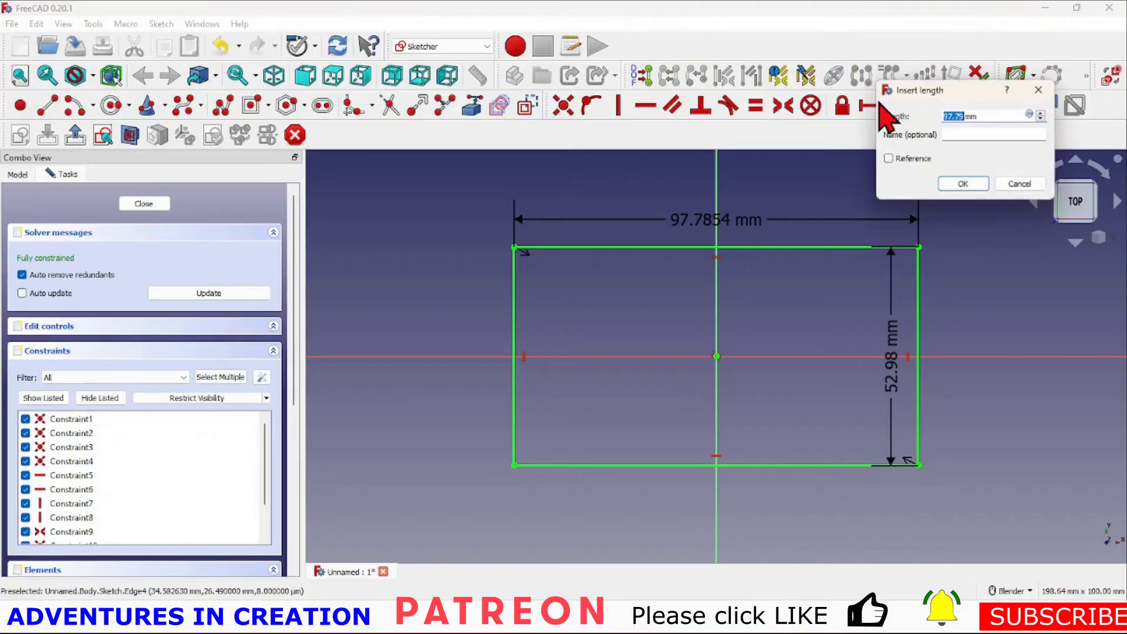
pyautogui.click(963, 184)
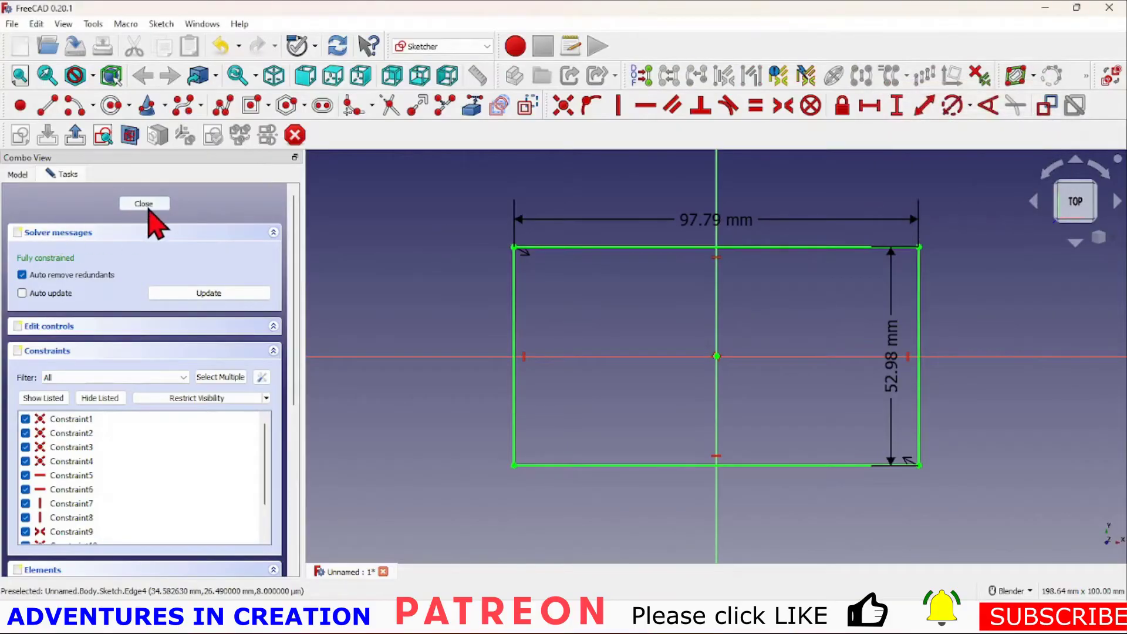
# - Close the sketch and pad the rectangle into a solid block
pyautogui.click(148, 208)
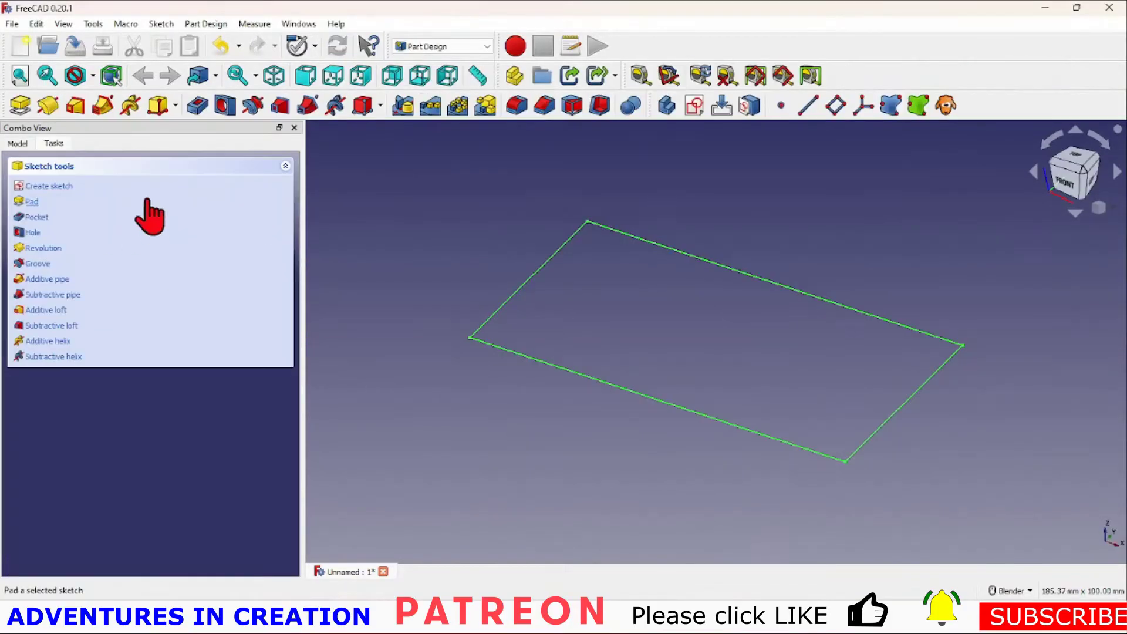
pyautogui.click(21, 105)
pyautogui.click(116, 174)
pyautogui.scroll(3, 541, 466)
pyautogui.moveTo(541, 466)
pyautogui.mouseDown(button='middle')
pyautogui.moveTo(513, 458)
pyautogui.moveTo(380, 280)
pyautogui.mouseUp(button='middle')
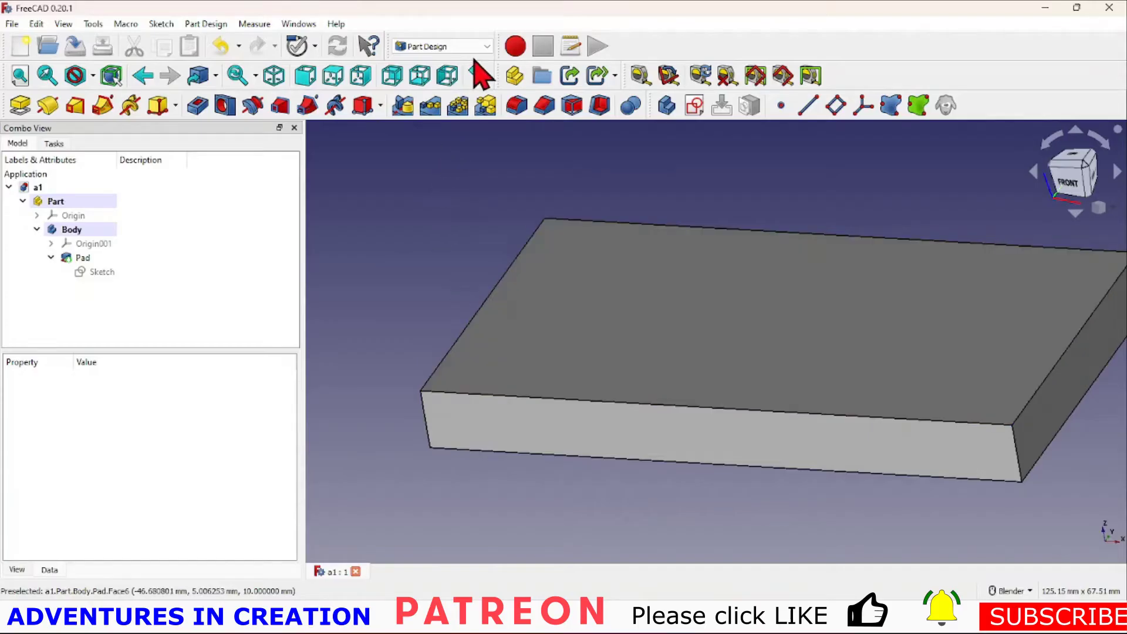
# - Switch to the Fasteners workbench and show the threaded-rod options
pyautogui.click(491, 47)
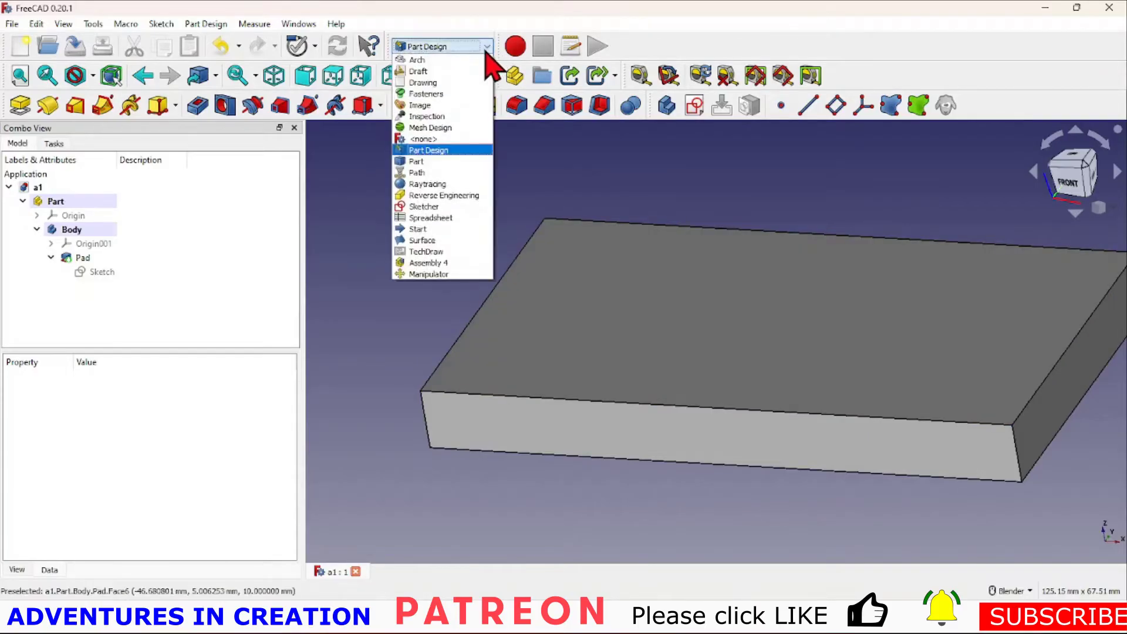
pyautogui.click(473, 96)
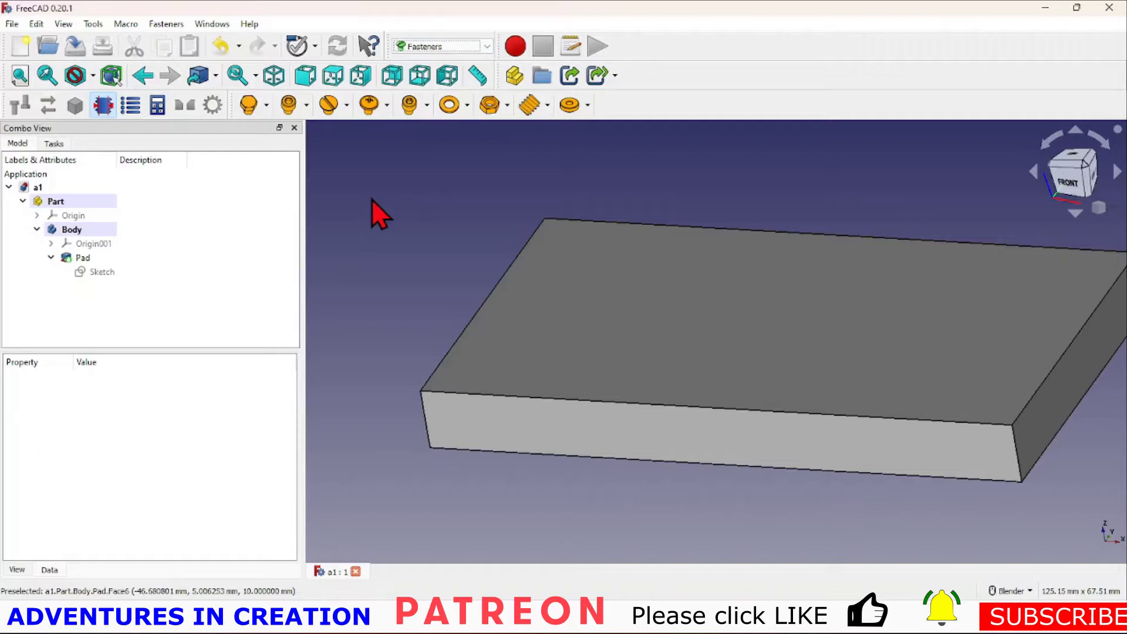
pyautogui.click(548, 106)
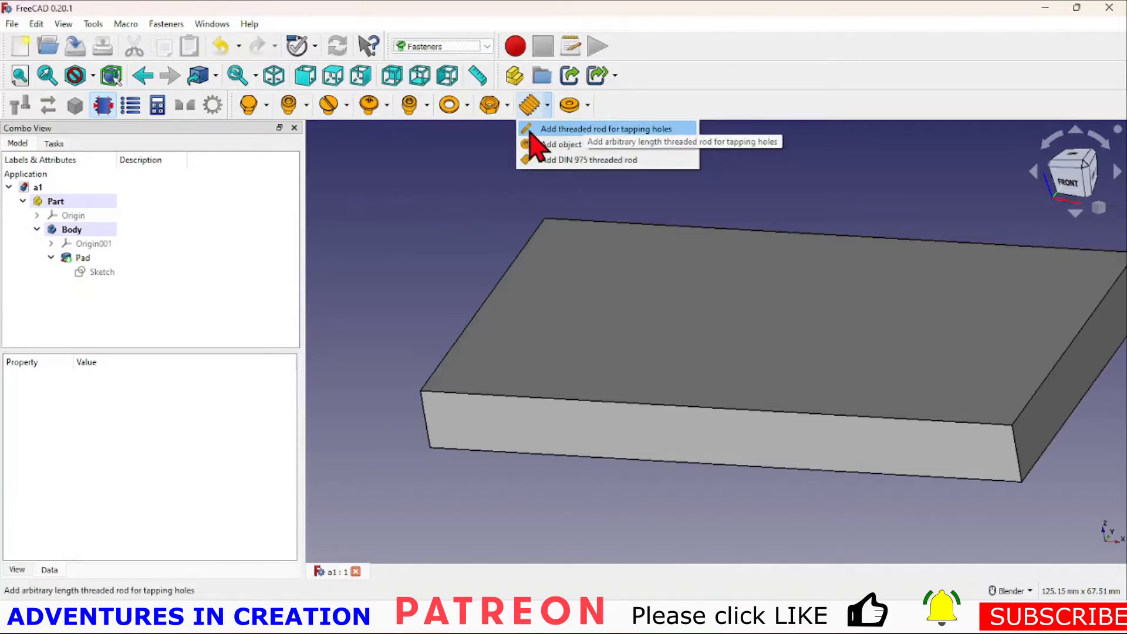
# - Add an M6x20.0-ScrewTap tapping rod, select it, and orbit around the block to inspect it
pyautogui.click(547, 130)
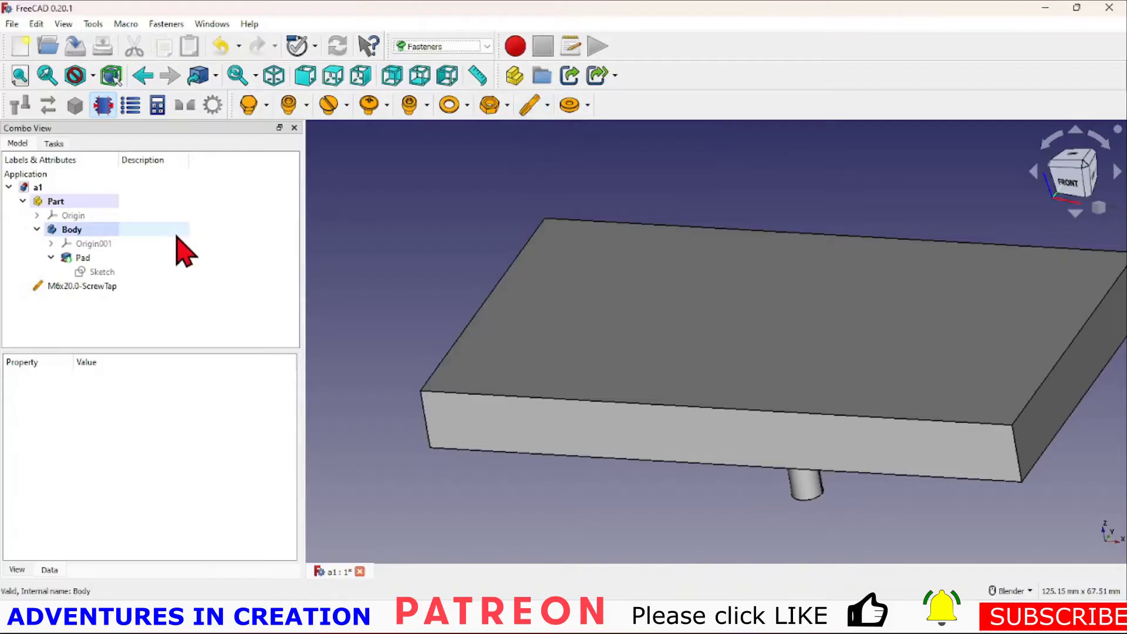
pyautogui.click(71, 287)
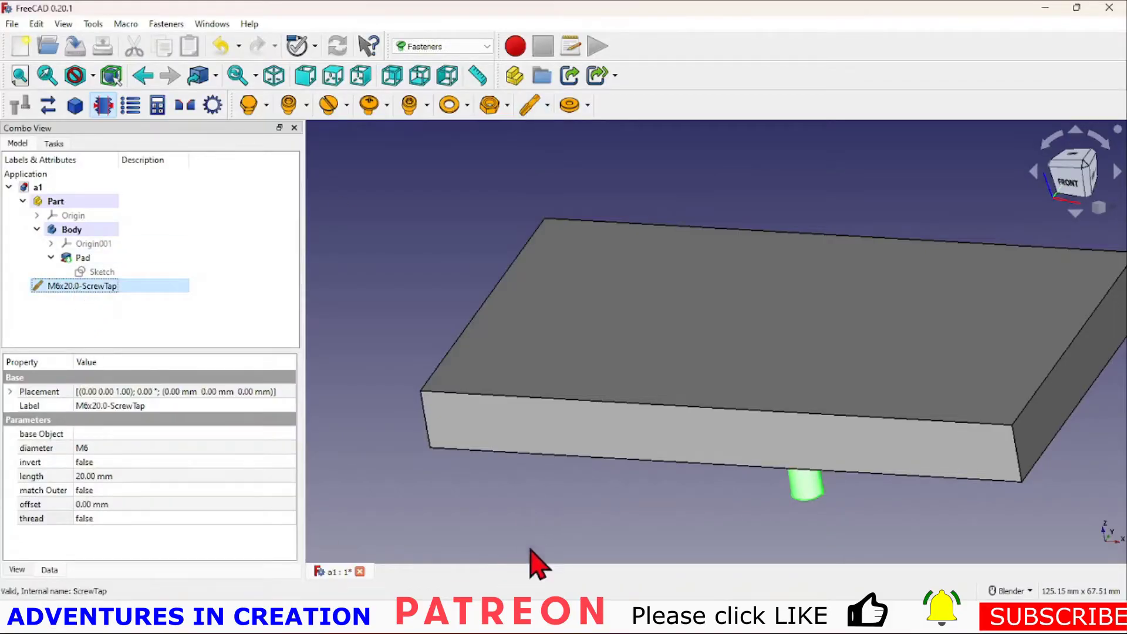
pyautogui.moveTo(564, 517); pyautogui.dragTo(616, 477, button='middle')
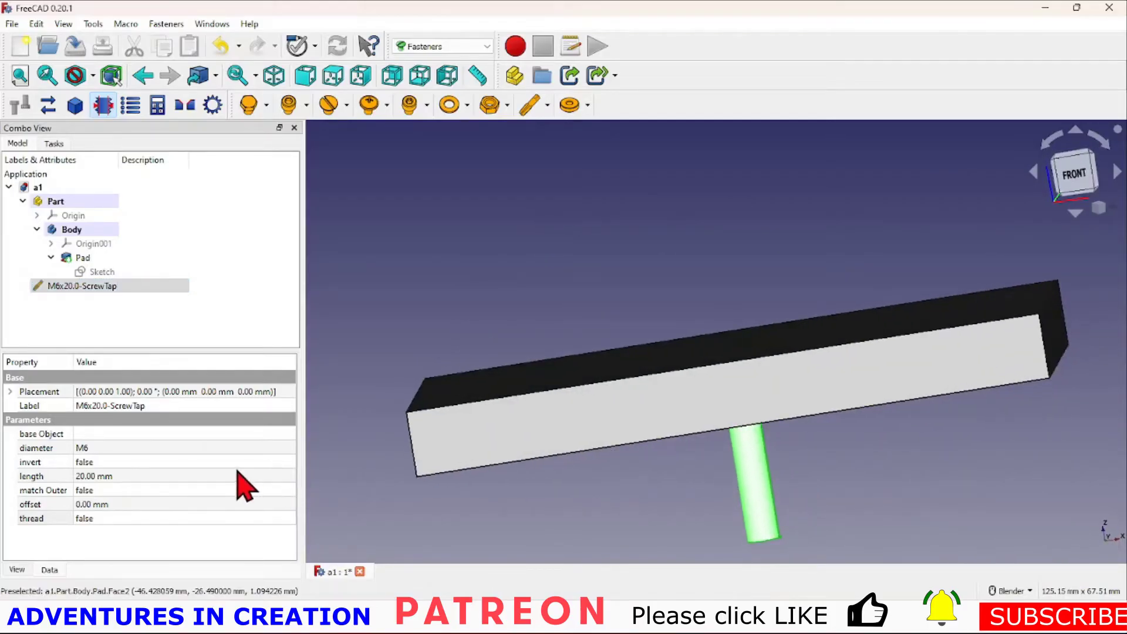
pyautogui.moveTo(662, 516); pyautogui.dragTo(750, 511, button='middle')
pyautogui.scroll(-2, 675, 564)
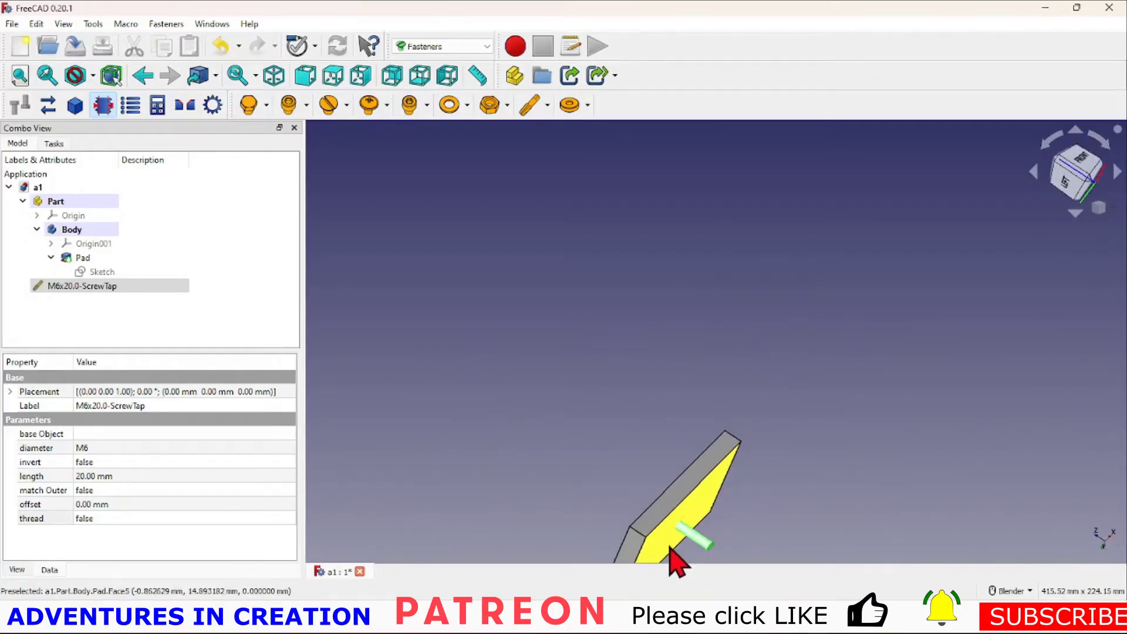
pyautogui.click(19, 75)
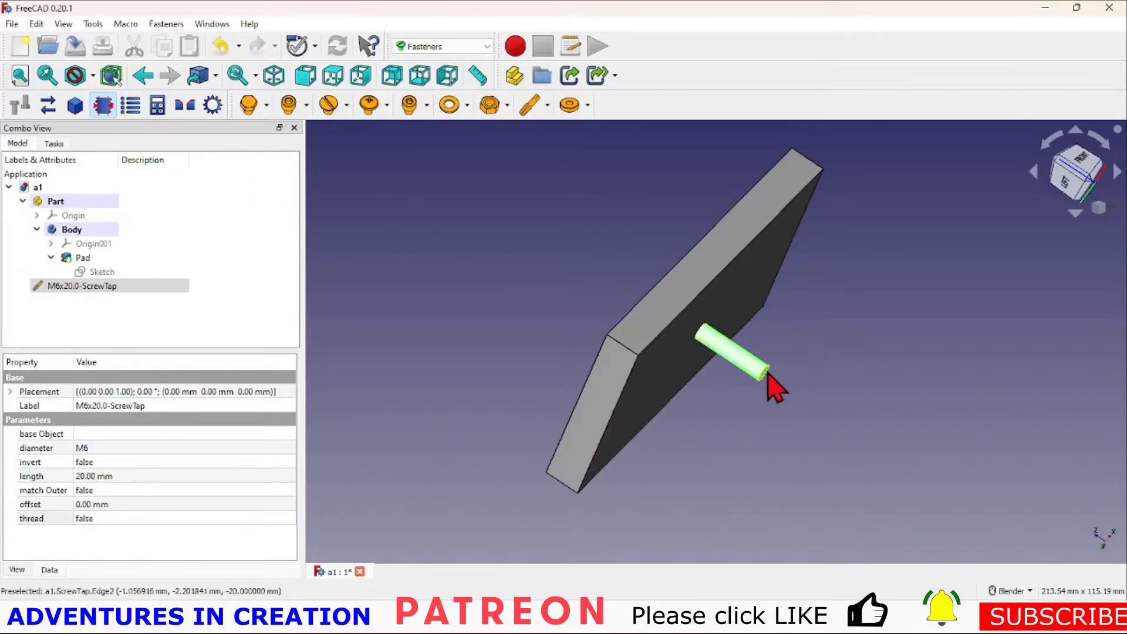
pyautogui.scroll(-2, 771, 393)
pyautogui.scroll(2, 764, 392)
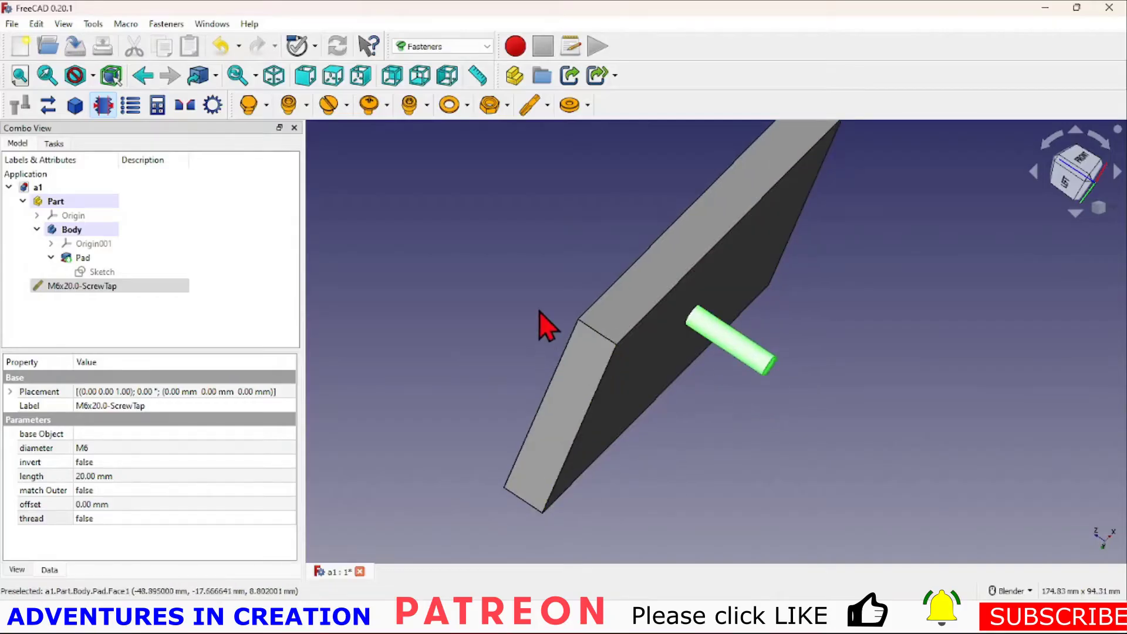
# - Set the ScrewTap's placement position to z 13 mm and x -25 mm
pyautogui.click(10, 392)
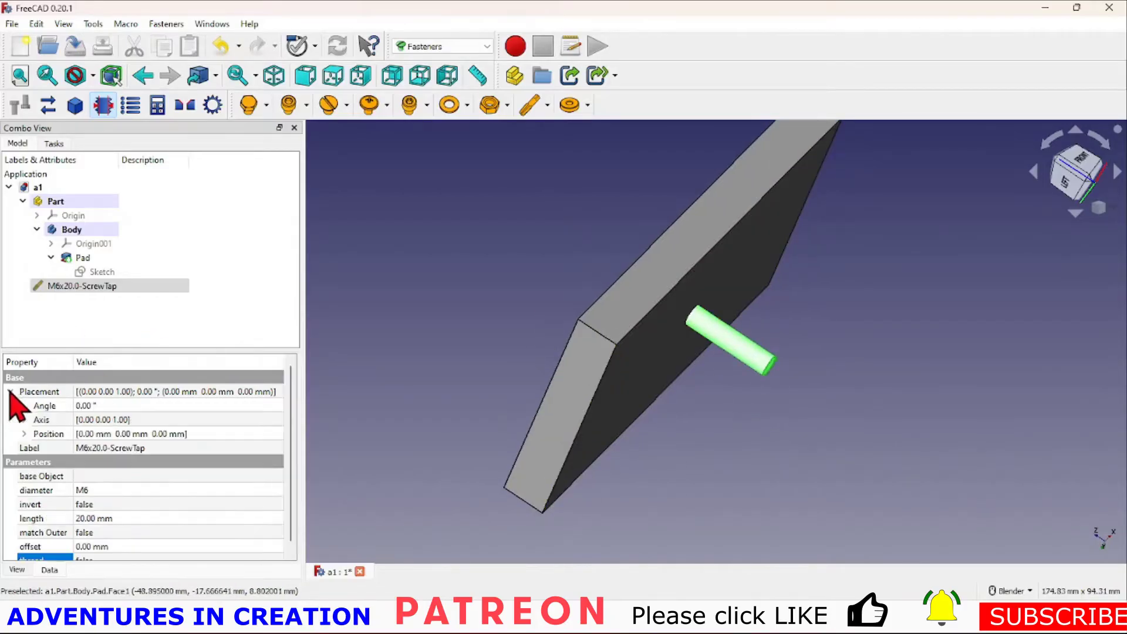
pyautogui.click(23, 434)
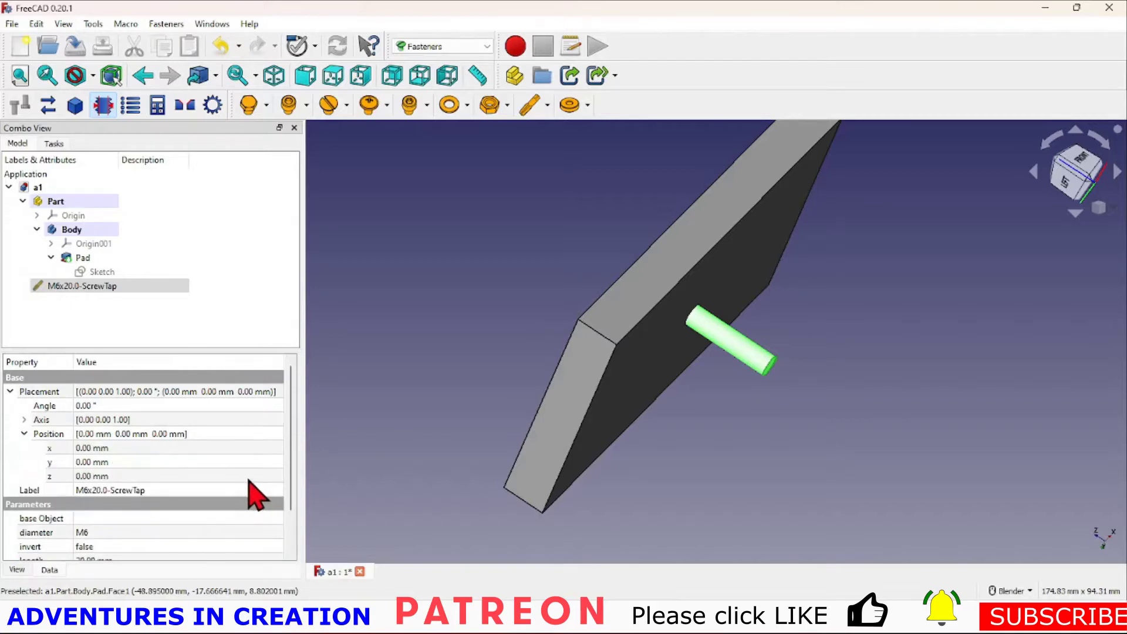
pyautogui.click(249, 479)
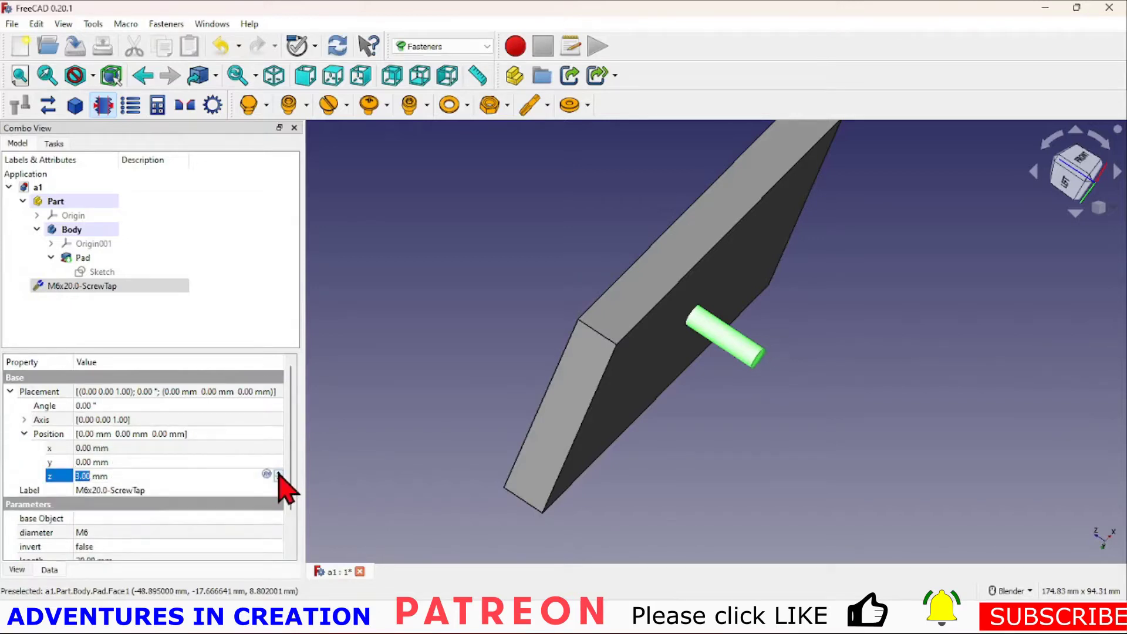
pyautogui.click(279, 473)
pyautogui.click(279, 473)
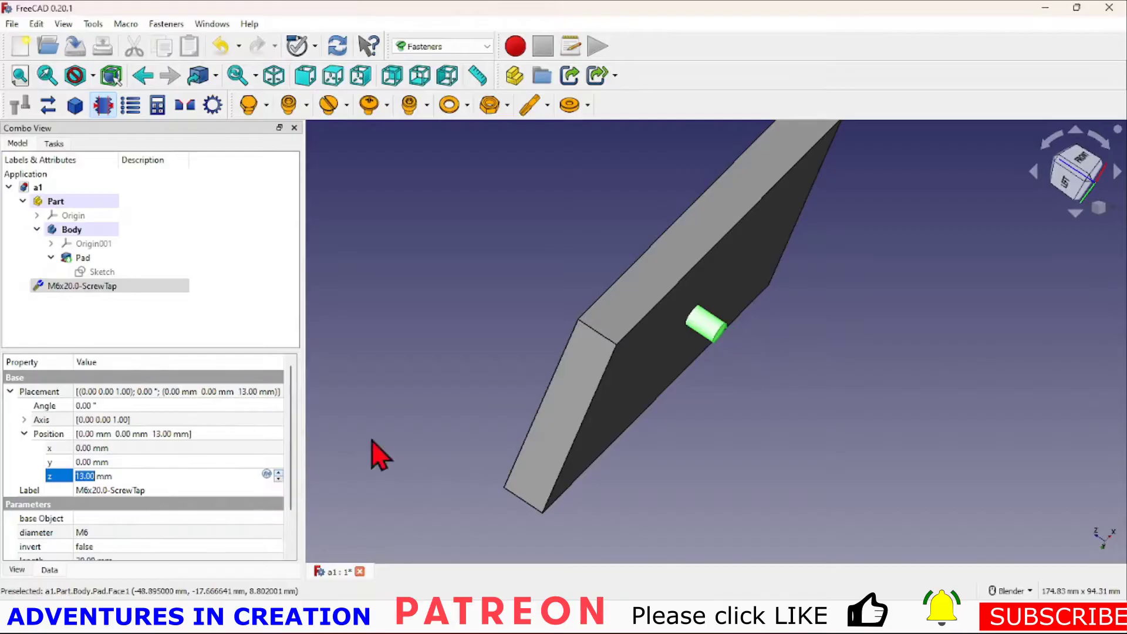
pyautogui.moveTo(454, 318); pyautogui.dragTo(591, 343, button='middle')
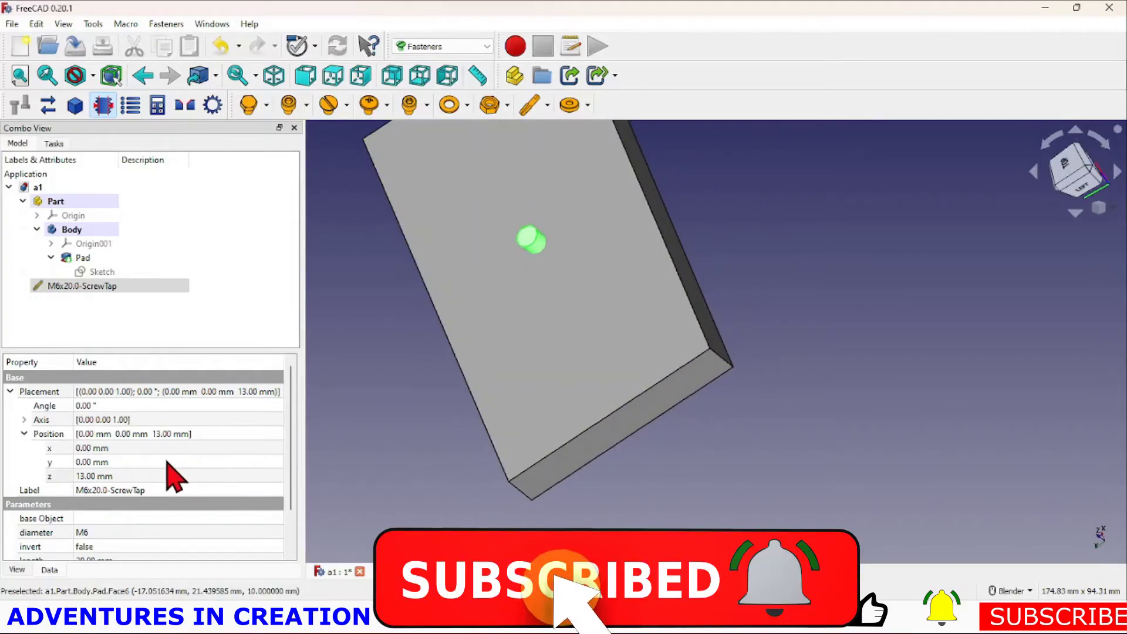
pyautogui.click(194, 448)
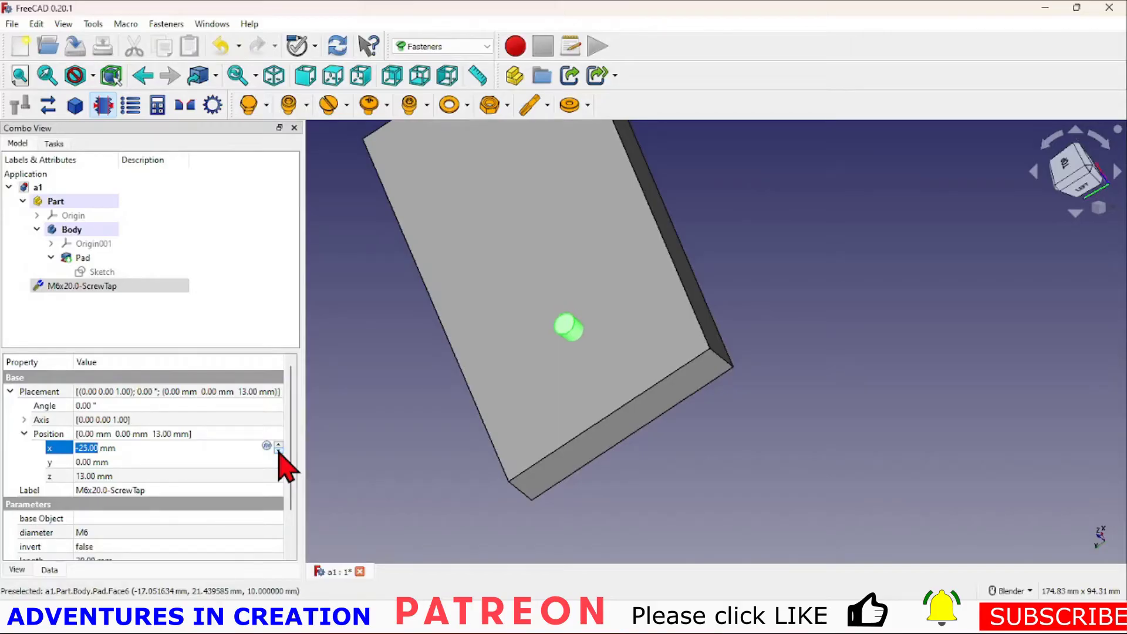
pyautogui.click(169, 462)
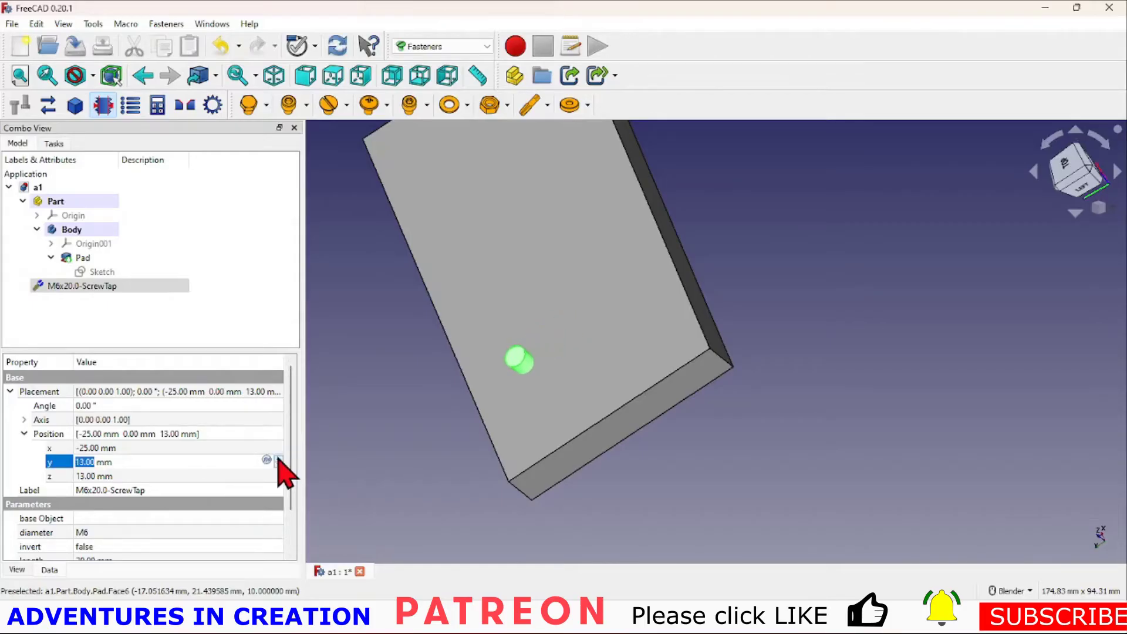
# - Deselect, then orbit and zoom in on the rod standing through the block's top face
pyautogui.click(400, 525)
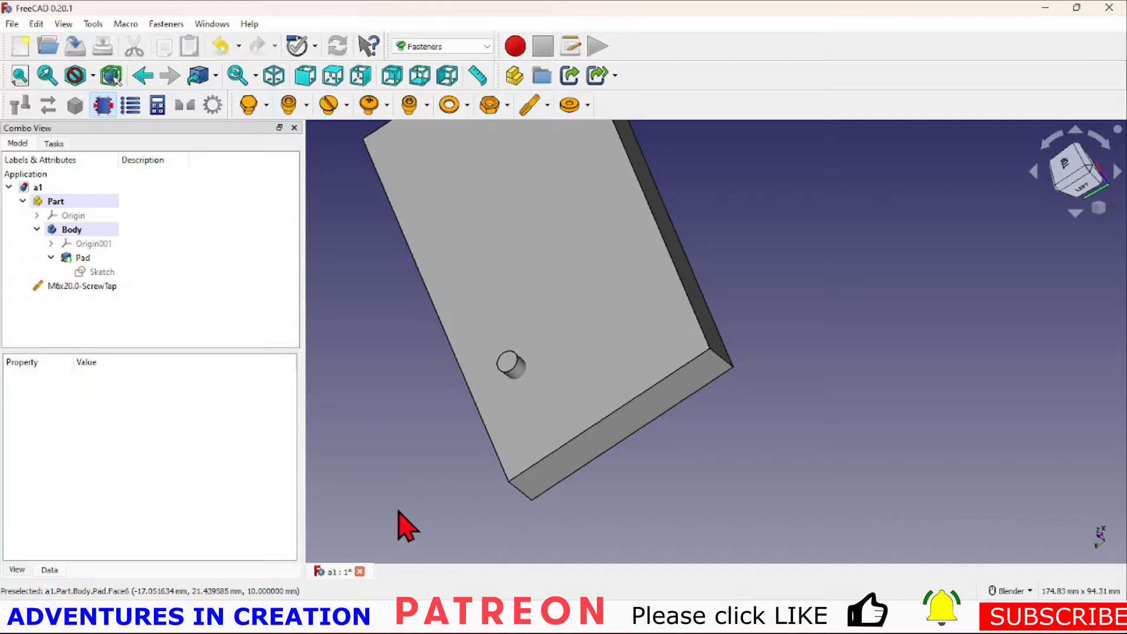
pyautogui.moveTo(352, 488); pyautogui.dragTo(395, 423, button='middle')
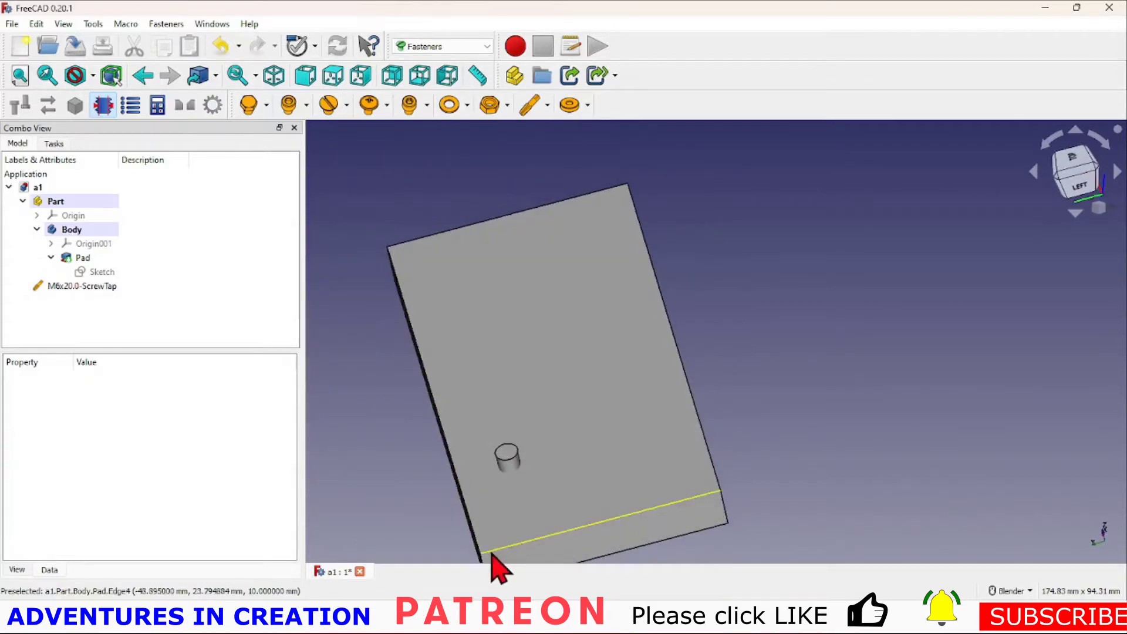
pyautogui.scroll(5, 466, 541)
pyautogui.moveTo(457, 532); pyautogui.dragTo(499, 404, button='middle')
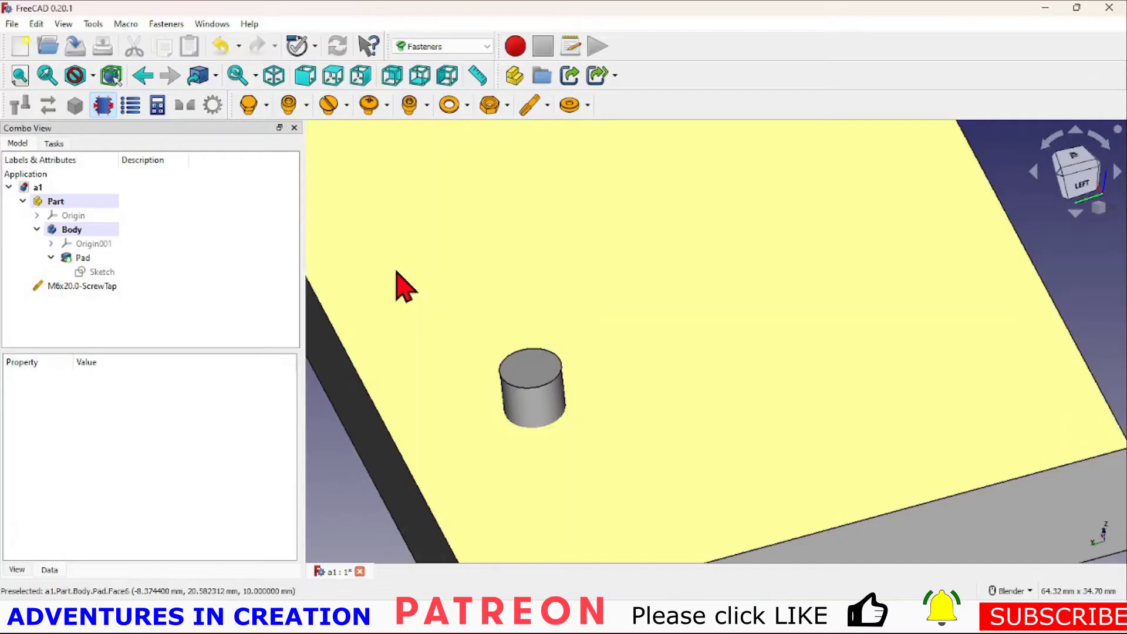
# - Cut the M6x20.0-ScrewTap from the block with a Part Design Boolean Cut and inspect the hole
pyautogui.click(107, 287)
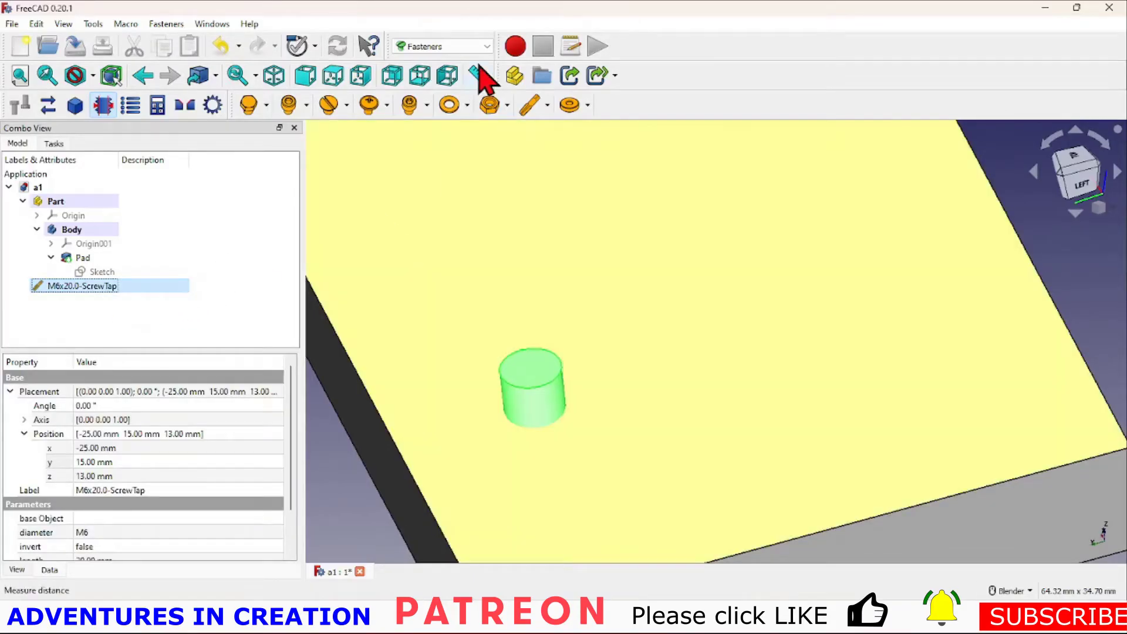
pyautogui.click(487, 47)
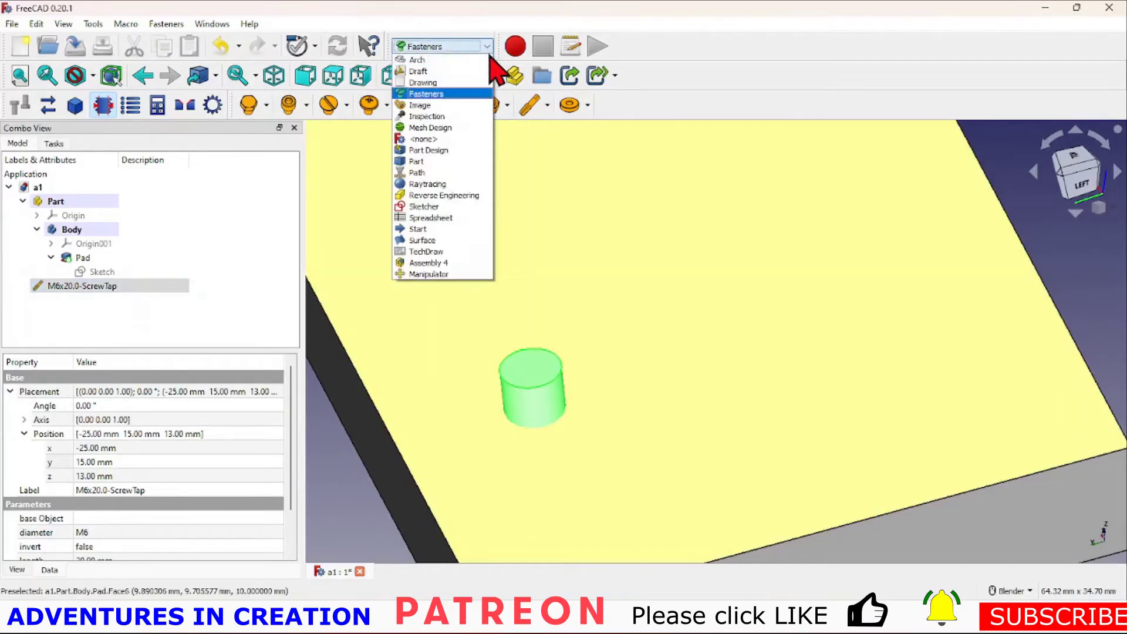
pyautogui.click(452, 150)
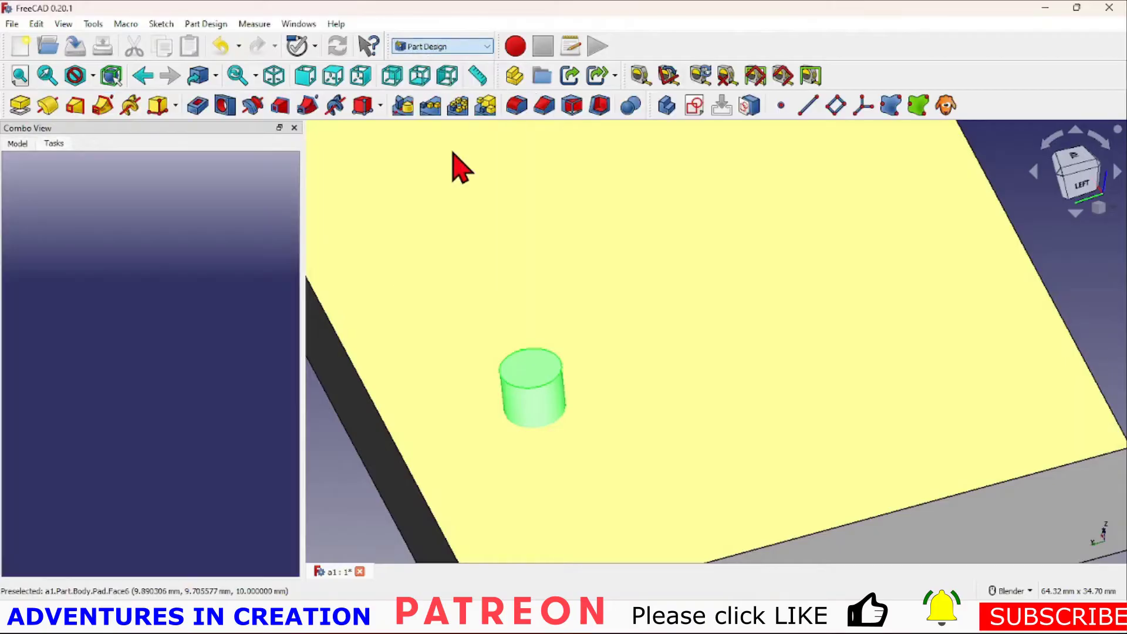
pyautogui.click(632, 107)
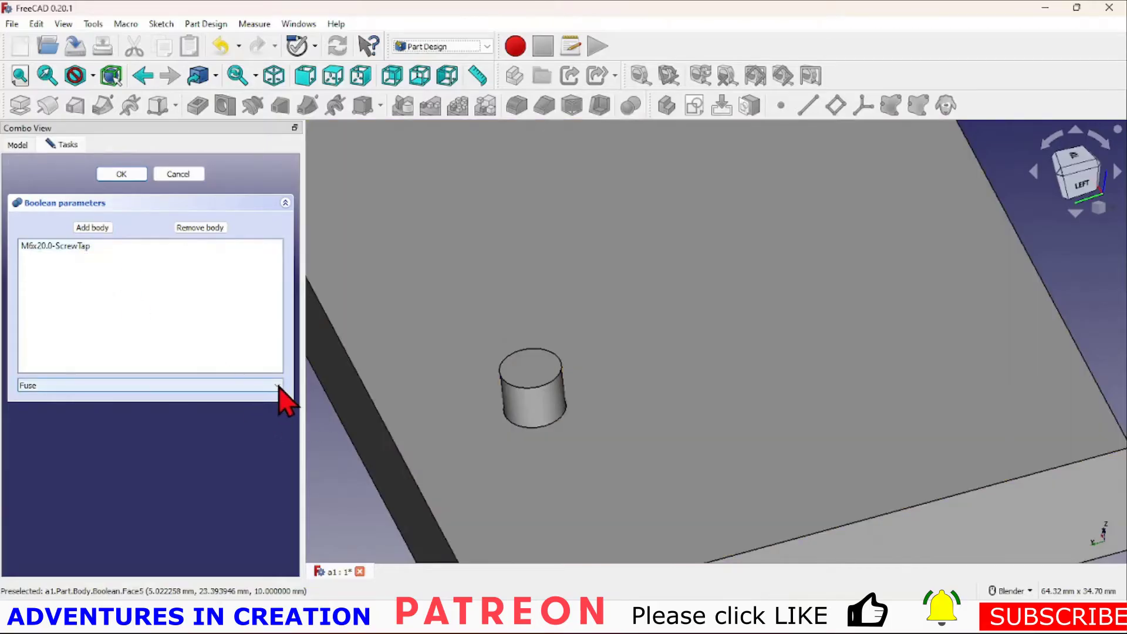
pyautogui.click(277, 386)
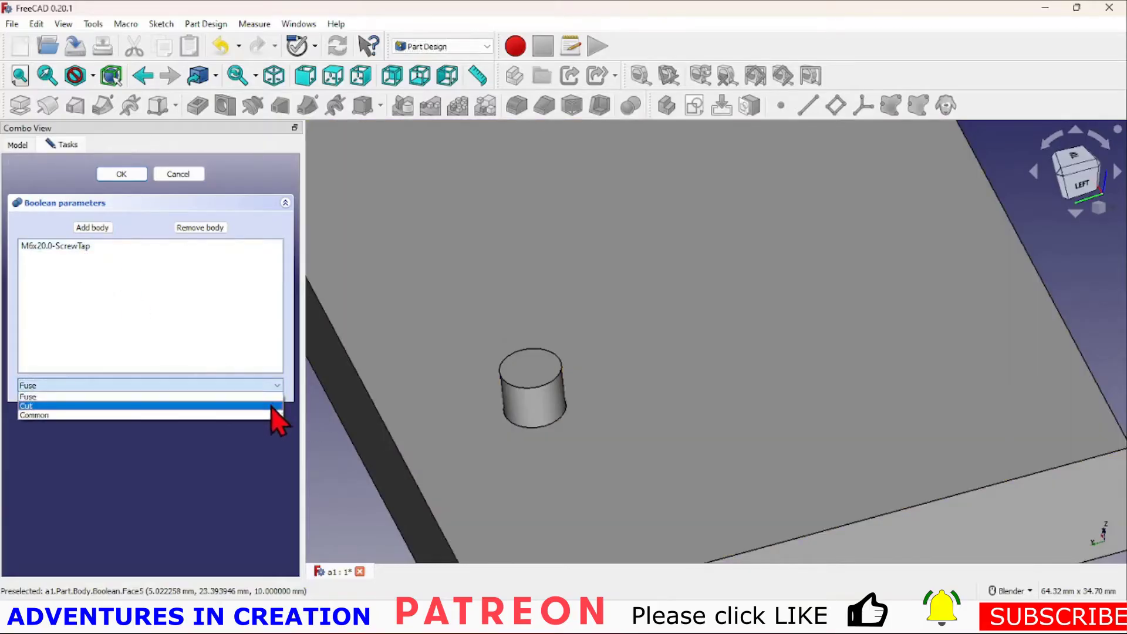
pyautogui.click(271, 406)
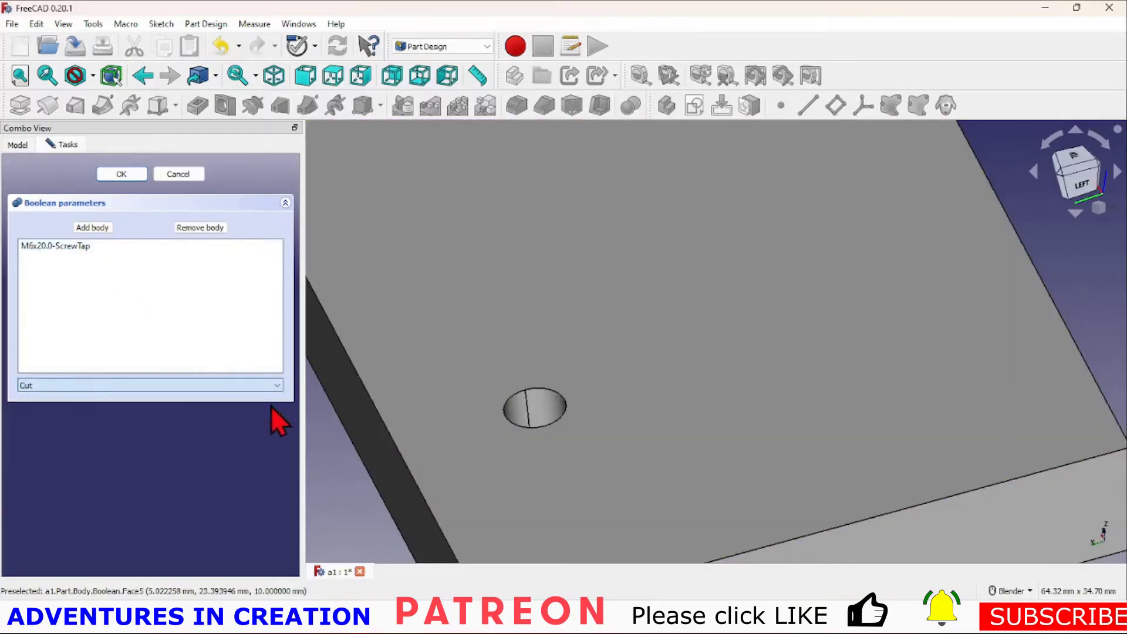
pyautogui.click(123, 174)
pyautogui.scroll(-3, 449, 314)
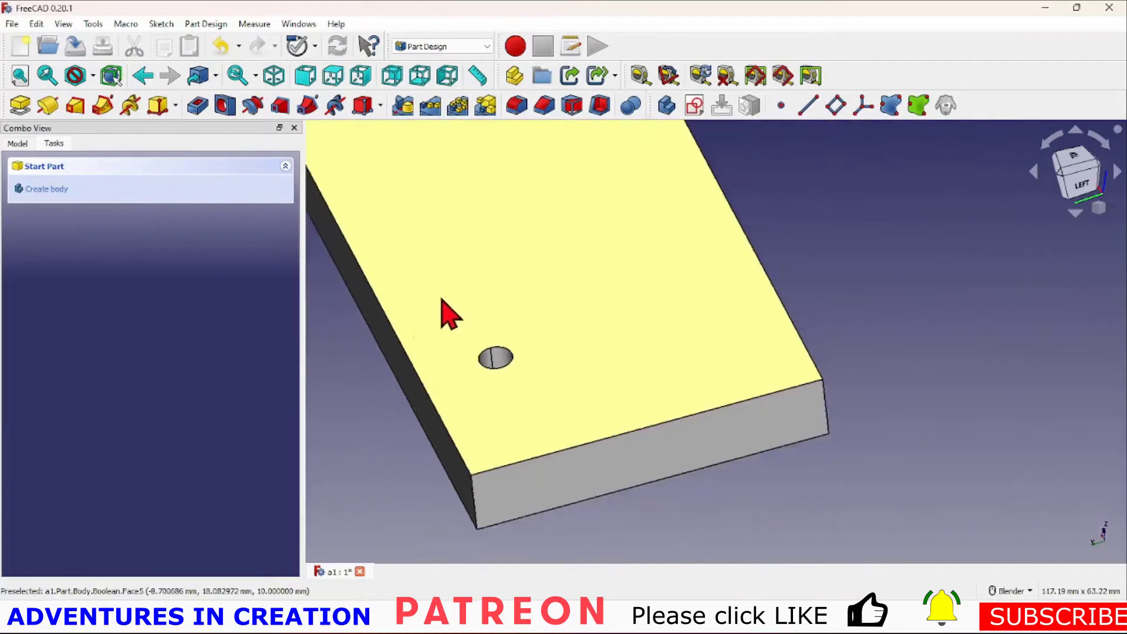
pyautogui.moveTo(444, 303); pyautogui.dragTo(360, 433, button='middle')
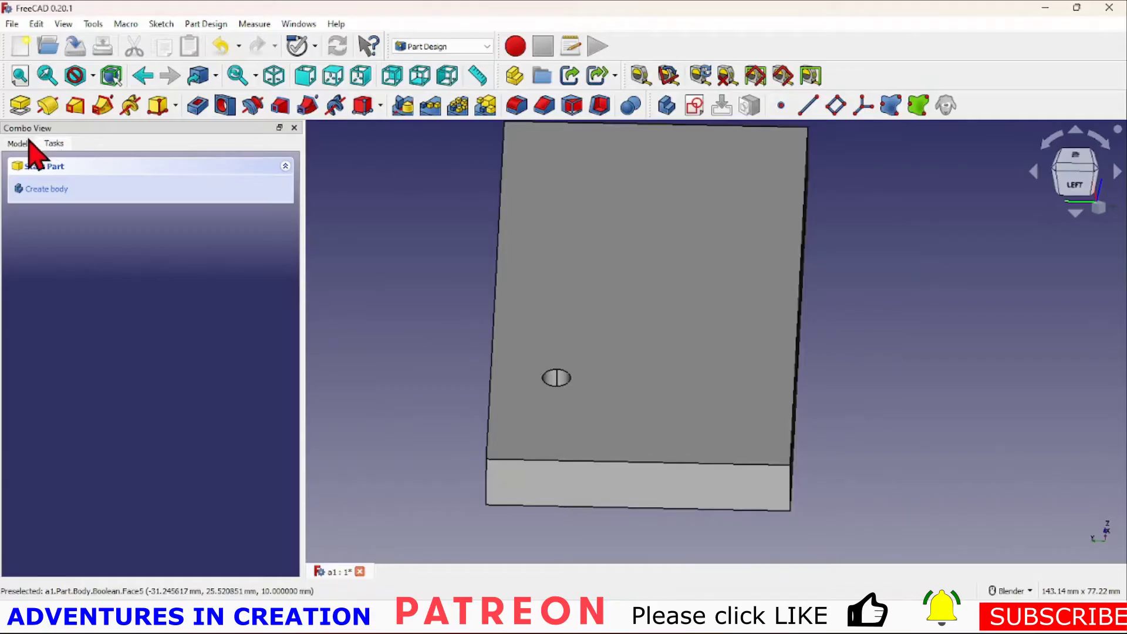
pyautogui.click(27, 143)
pyautogui.scroll(5, 543, 433)
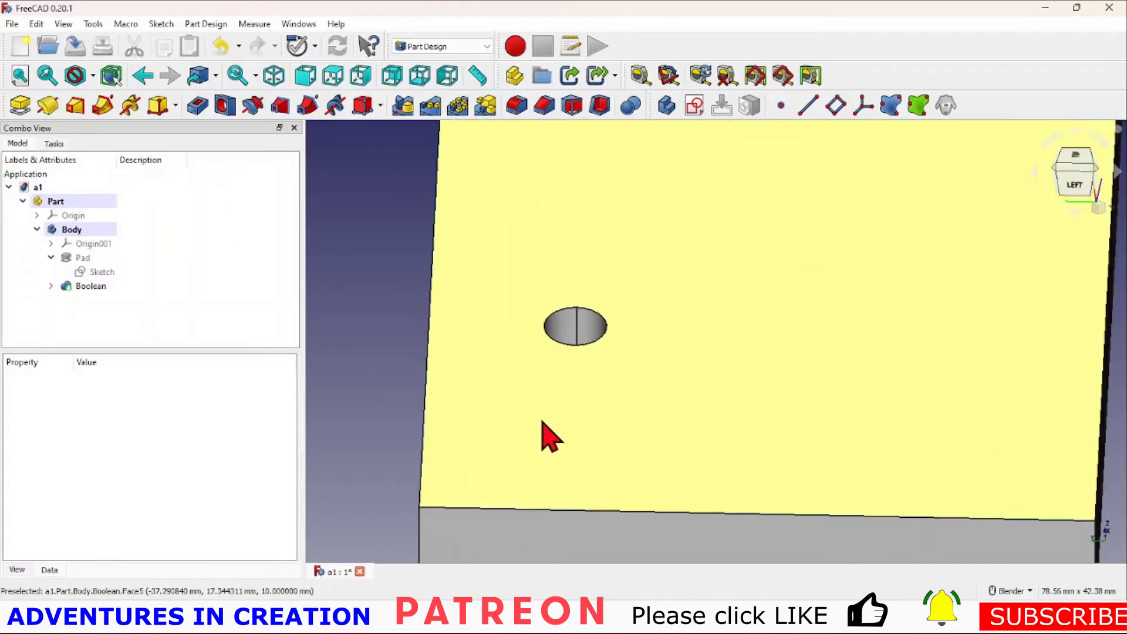
pyautogui.moveTo(684, 420); pyautogui.dragTo(498, 407, button='middle')
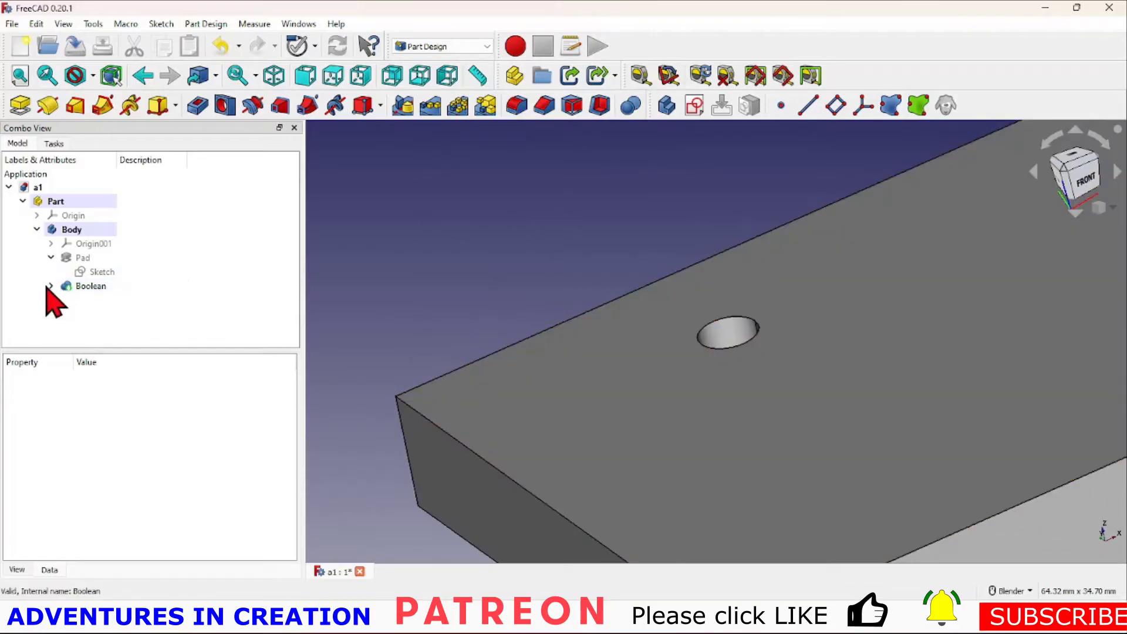
# - Set thread to true on the ScrewTap inside the Boolean and view the threaded hole
pyautogui.click(50, 286)
pyautogui.click(111, 300)
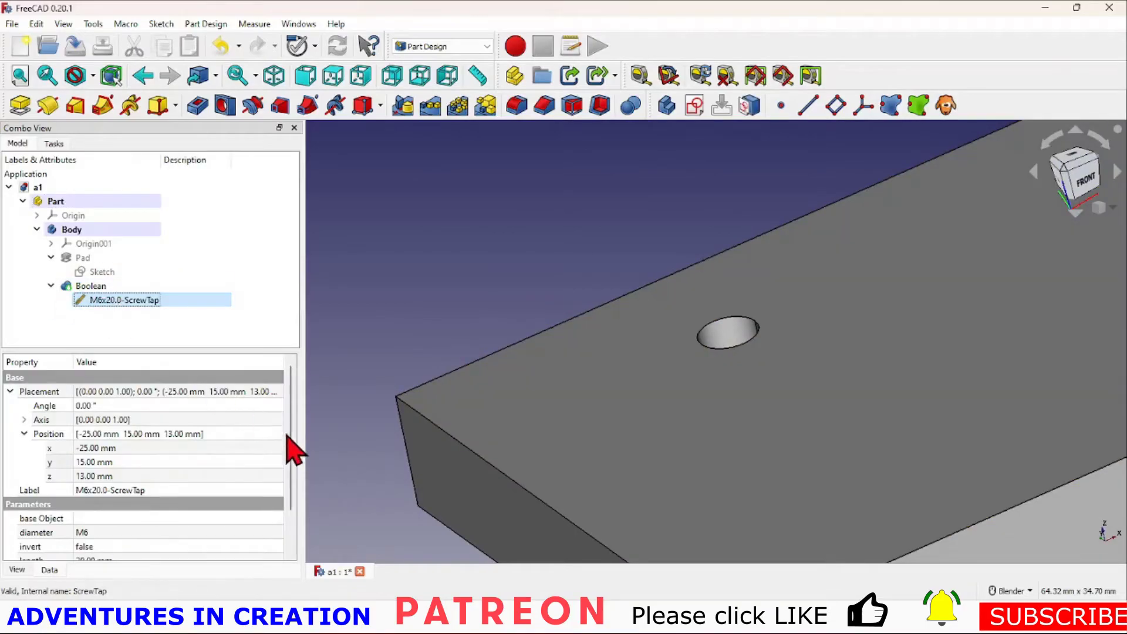
pyautogui.moveTo(291, 452); pyautogui.dragTo(295, 503)
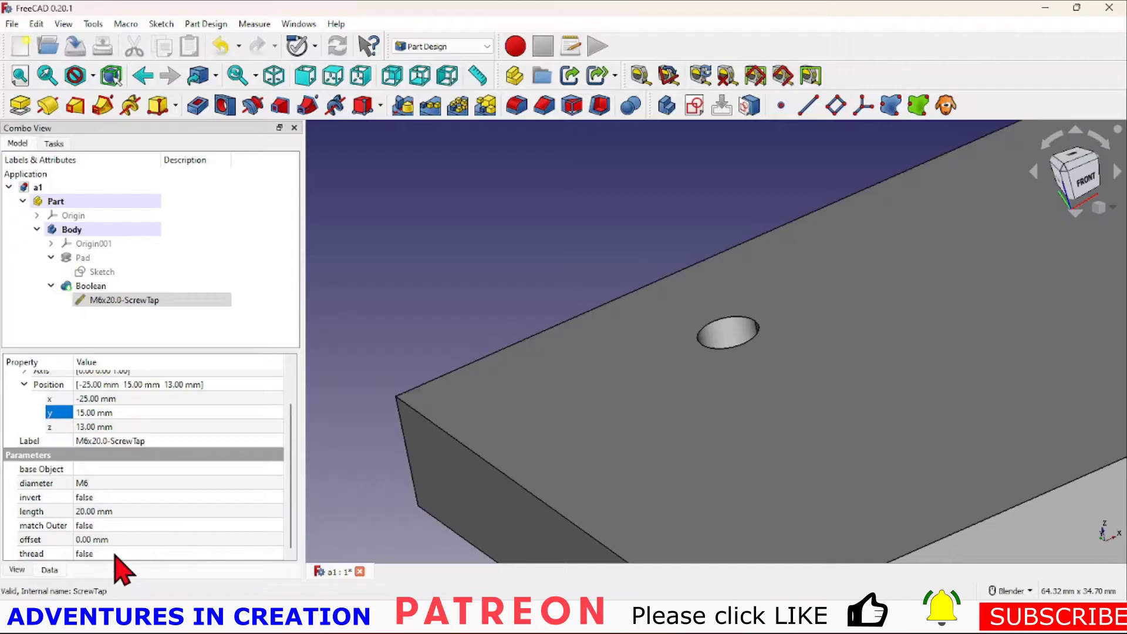
pyautogui.click(89, 555)
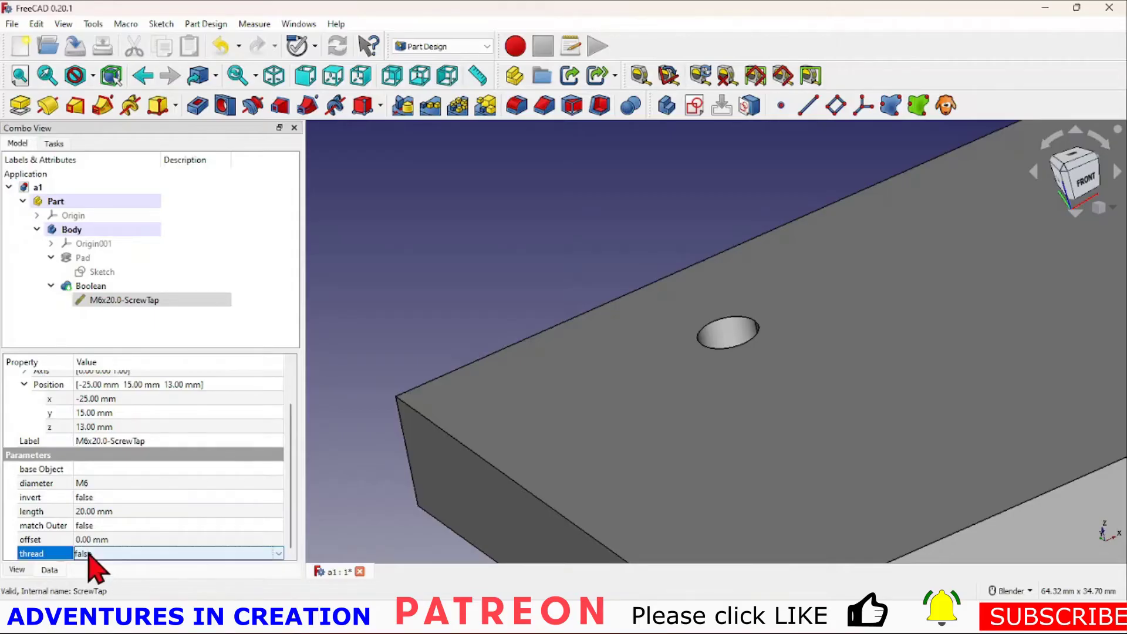
pyautogui.click(278, 554)
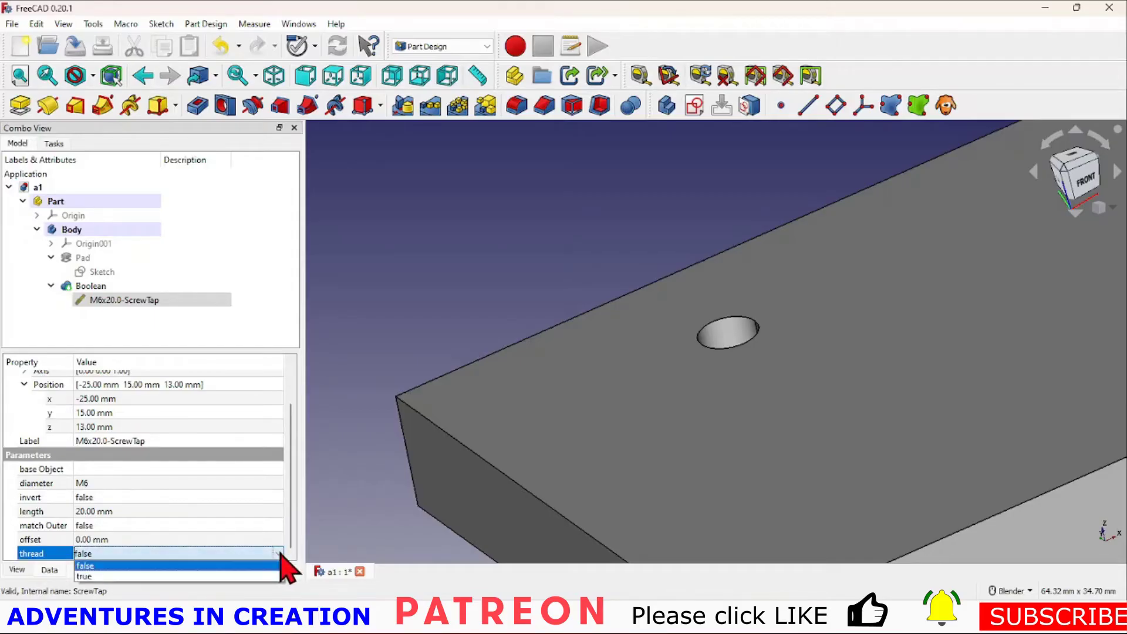
pyautogui.click(251, 576)
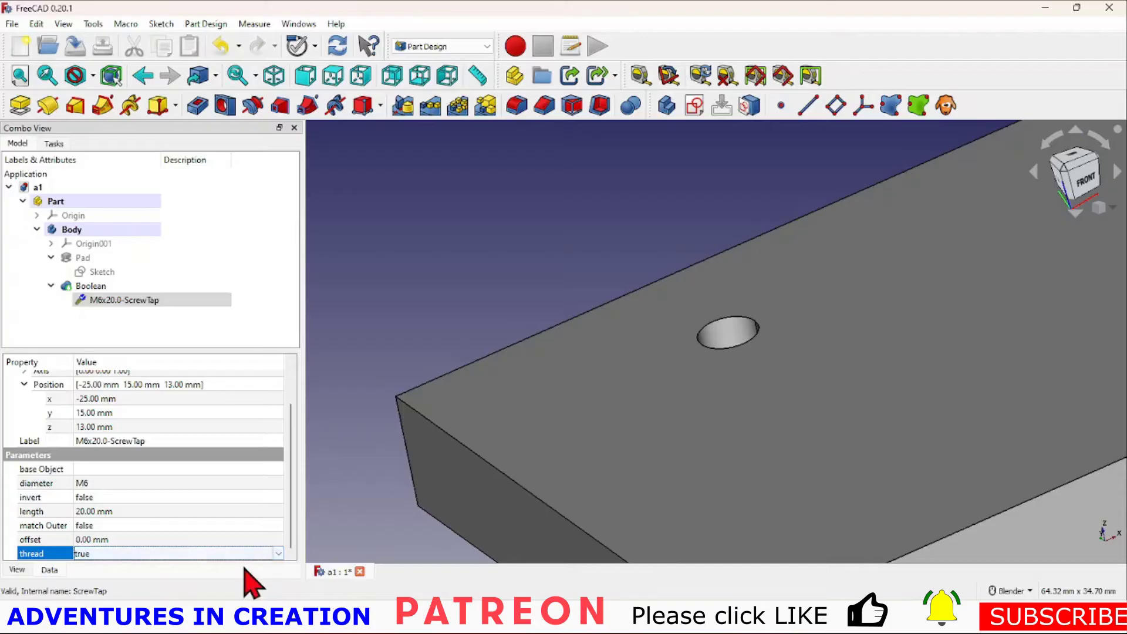
pyautogui.click(241, 524)
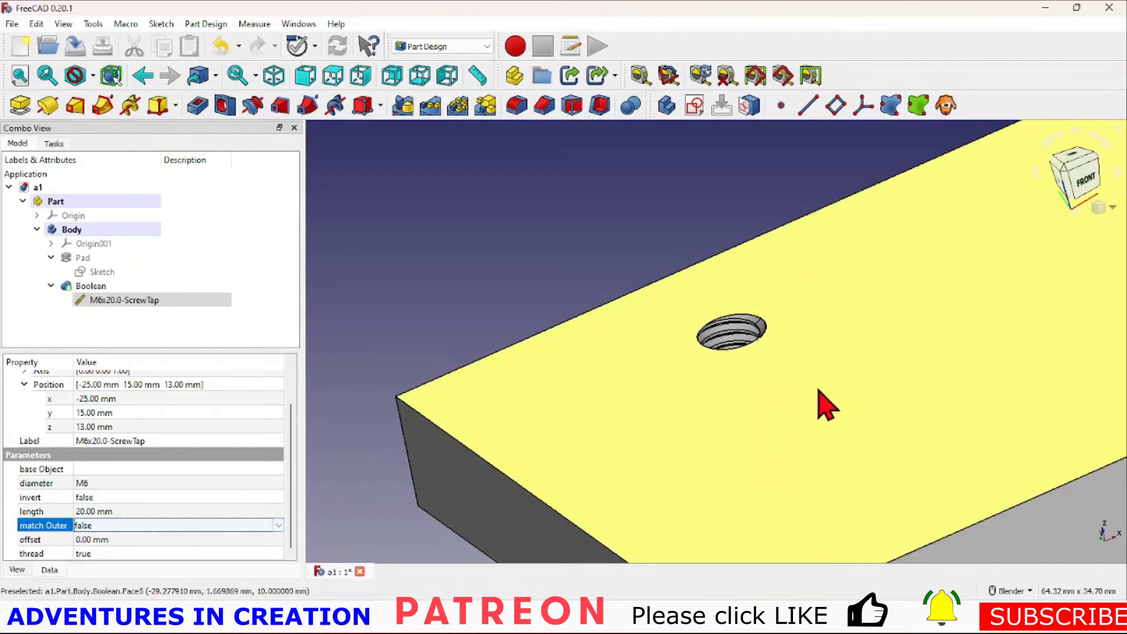
pyautogui.moveTo(818, 402); pyautogui.dragTo(814, 356, button='middle')
pyautogui.scroll(2, 810, 381)
pyautogui.moveTo(804, 403); pyautogui.dragTo(726, 334, button='middle')
pyautogui.scroll(-6, 687, 347)
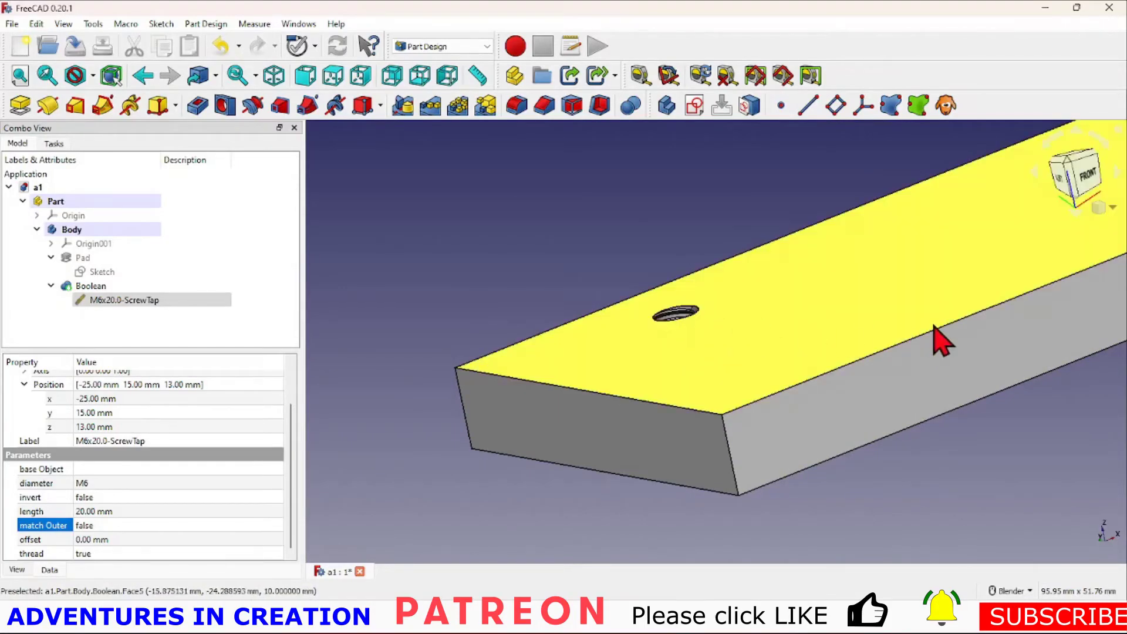
pyautogui.scroll(-2, 723, 473)
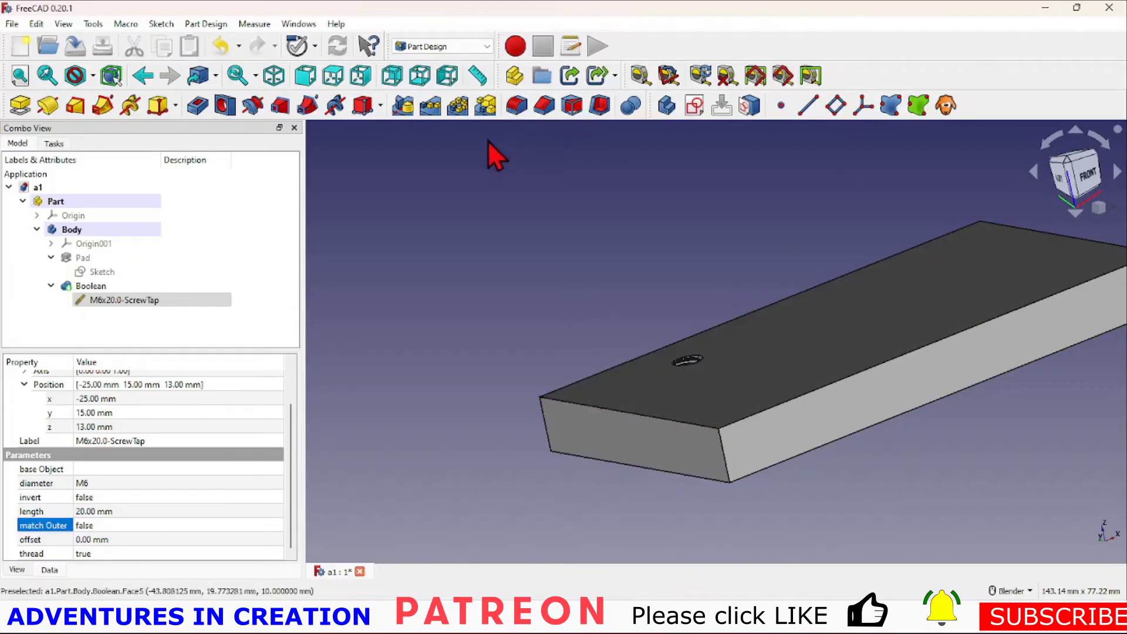
# - Add an arbitrary-length threaded rod from the Fasteners workbench
pyautogui.click(488, 46)
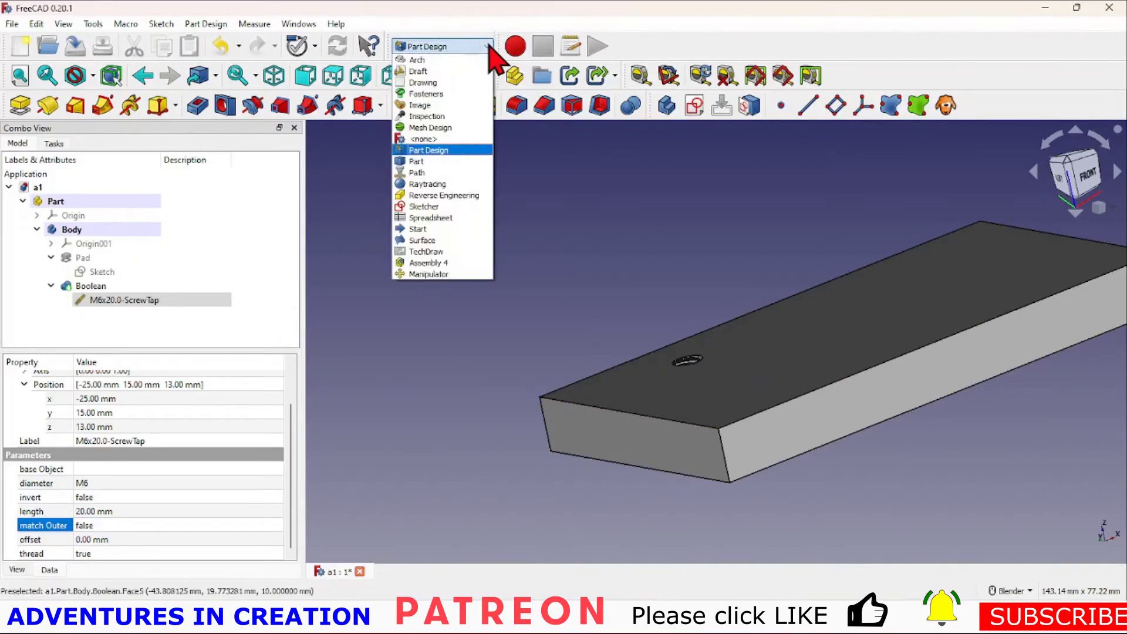
pyautogui.click(476, 96)
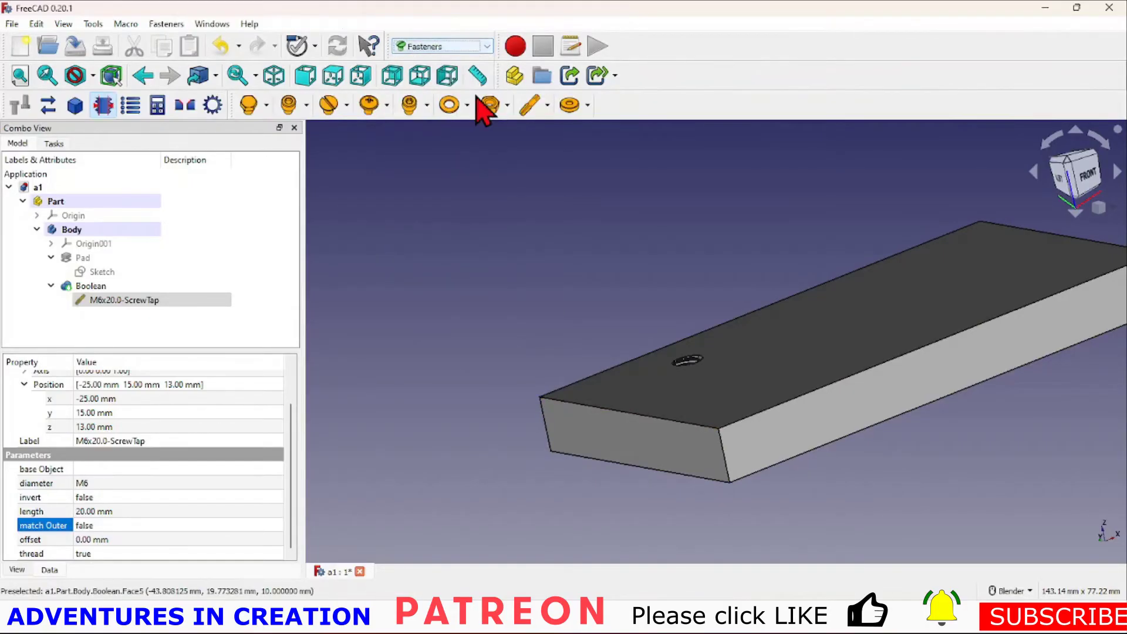
pyautogui.click(547, 106)
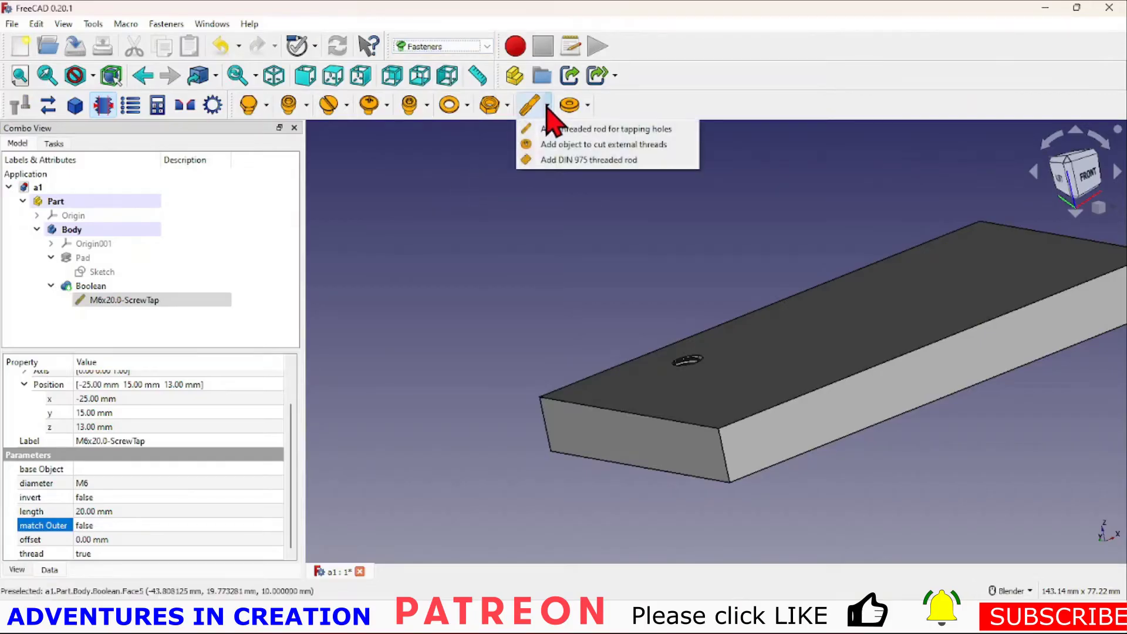
pyautogui.click(558, 160)
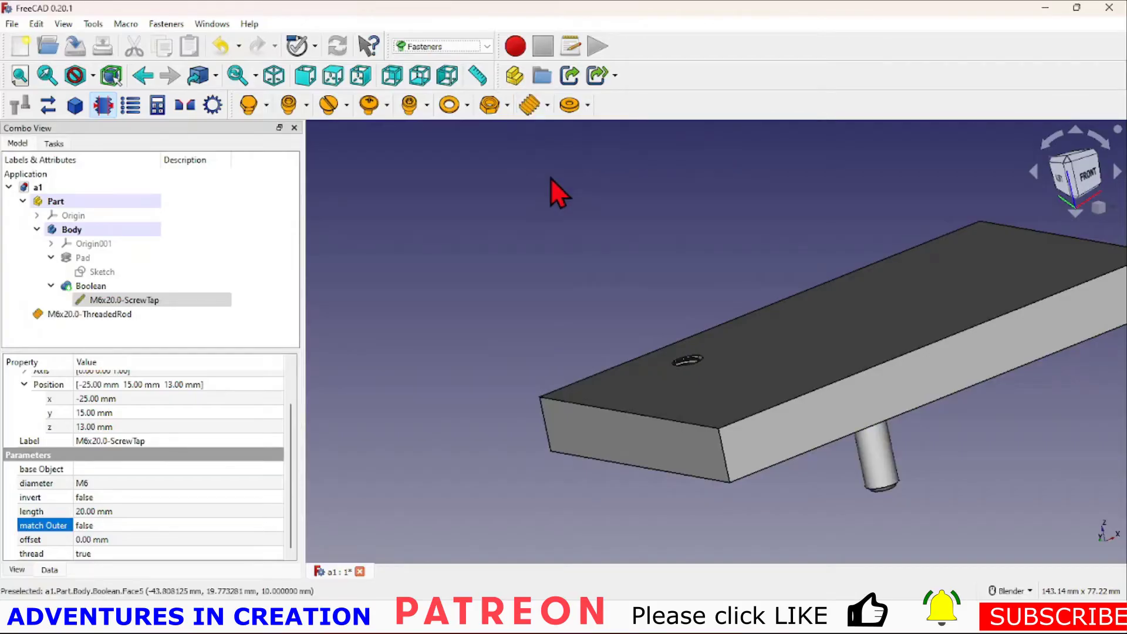
# - Set the threaded rod's diameter to M5 and its length to 25 mm
pyautogui.click(115, 316)
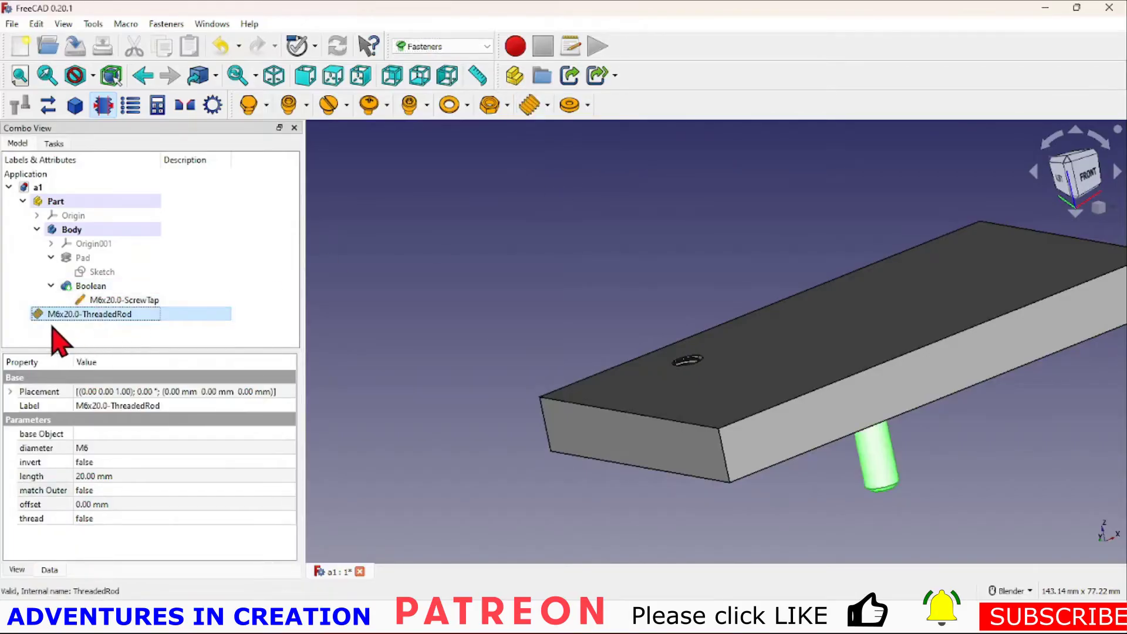
pyautogui.click(89, 449)
pyautogui.click(290, 449)
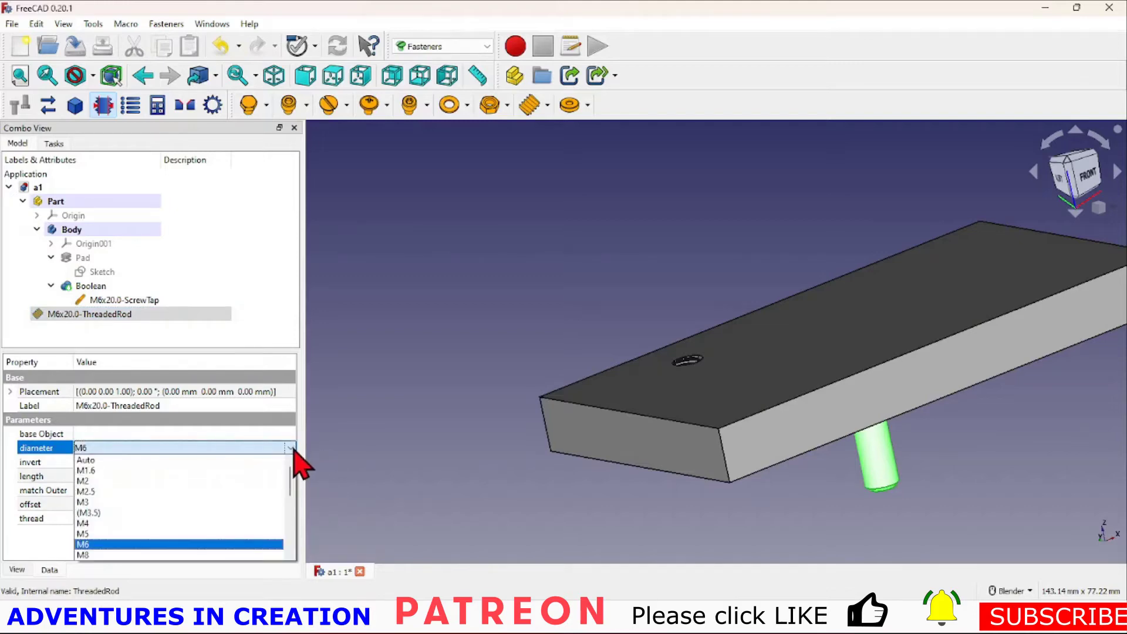
pyautogui.click(240, 534)
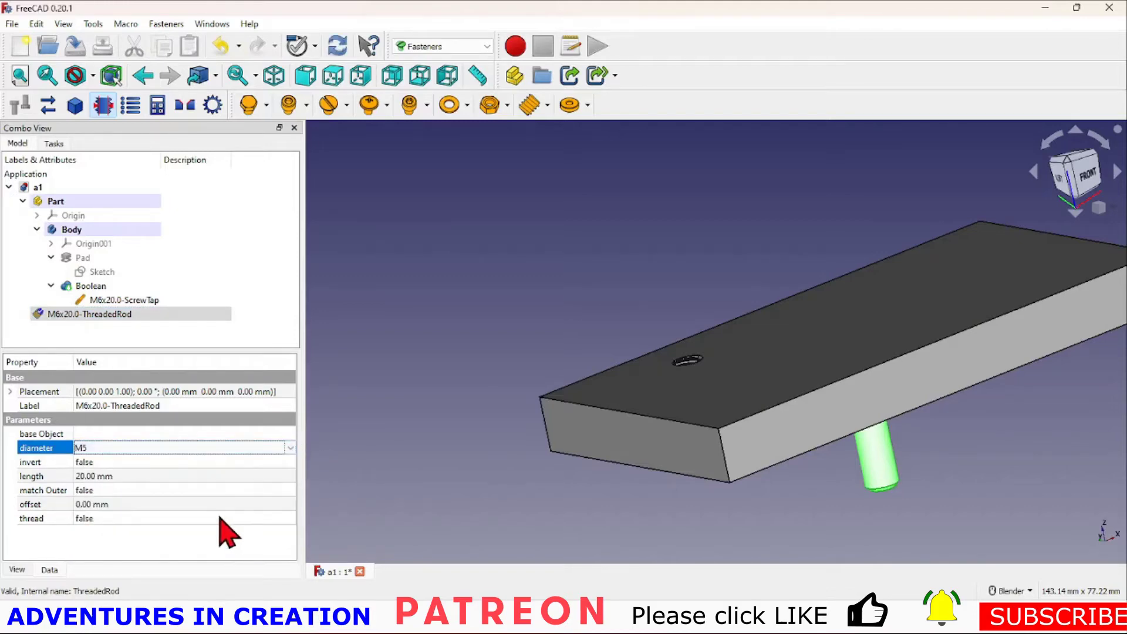
pyautogui.click(221, 519)
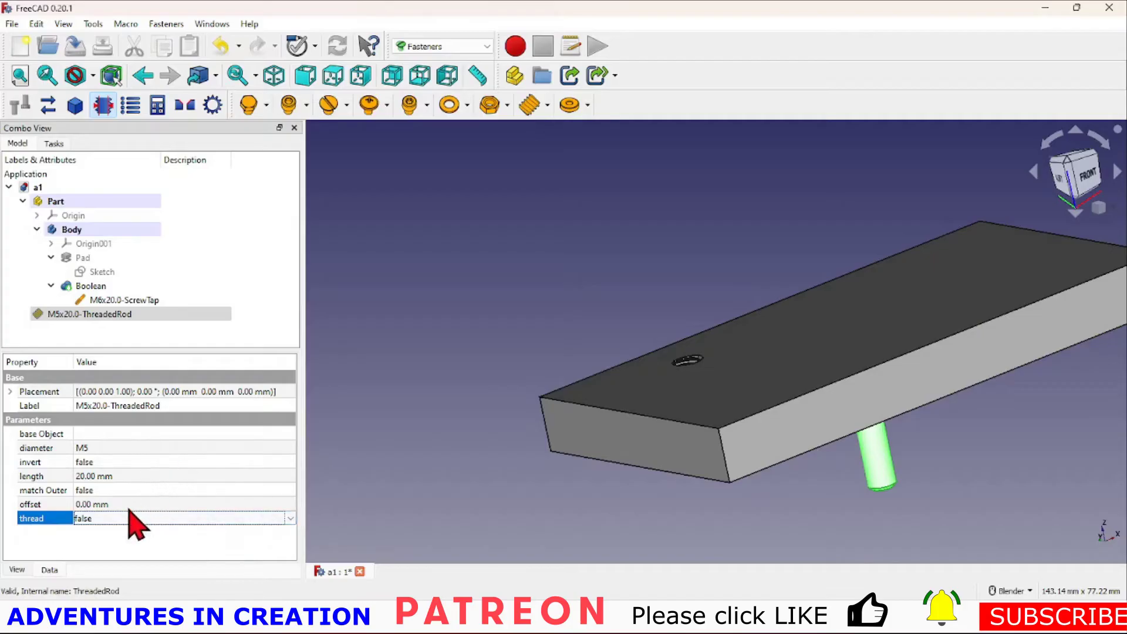
pyautogui.click(153, 477)
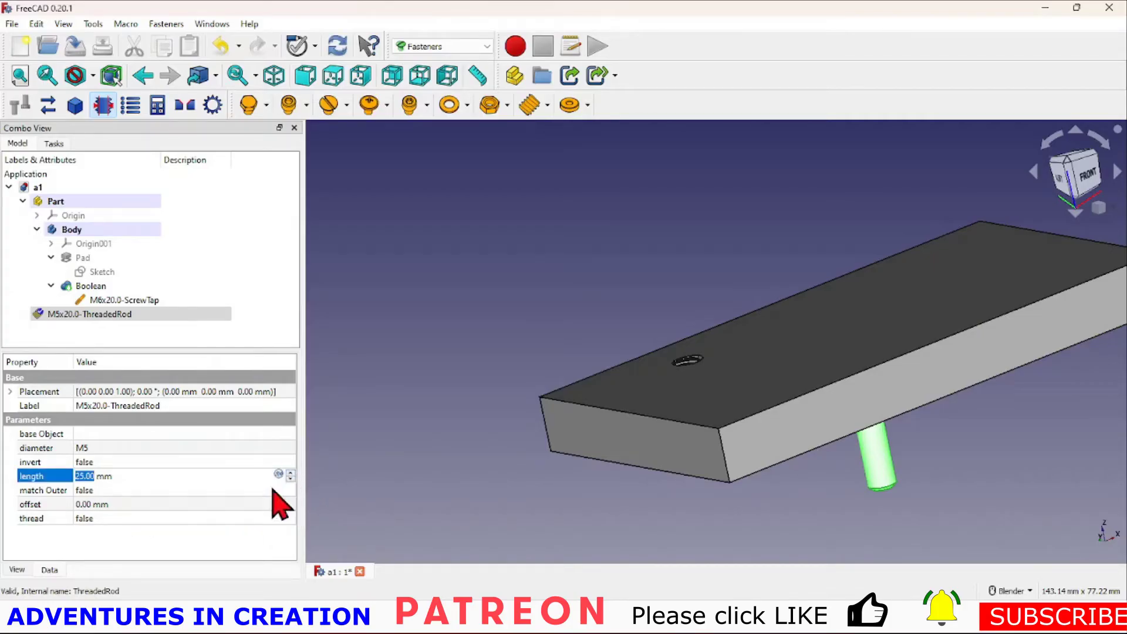
pyautogui.click(194, 543)
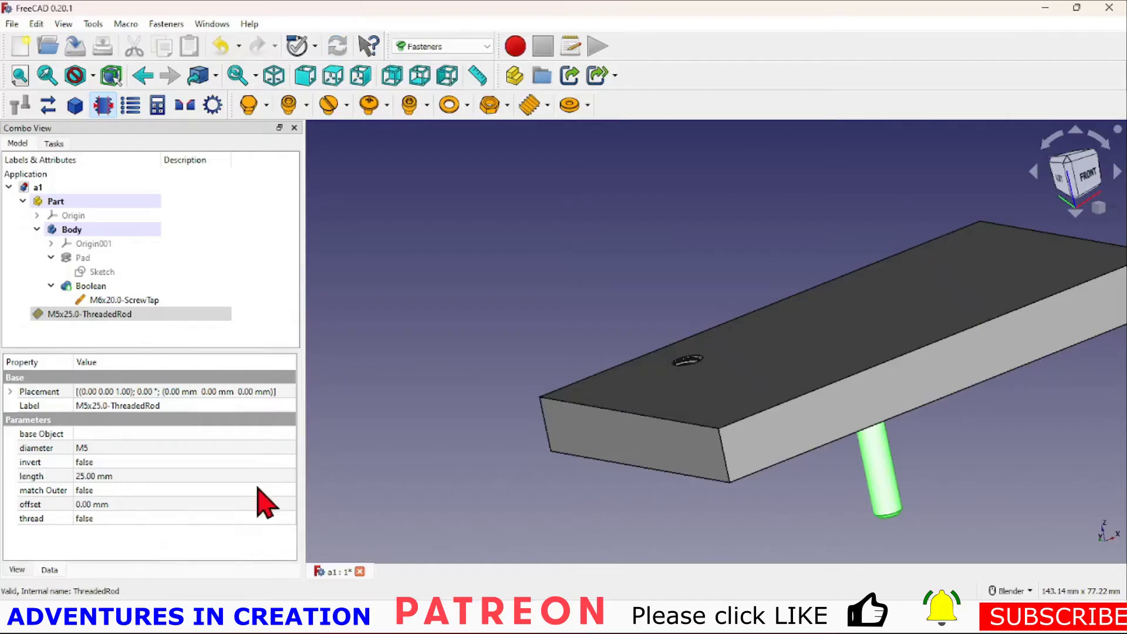
# - Rotate the M5 rod 90° about axis (0, 1, 0), checking it from the Front view
pyautogui.moveTo(761, 490); pyautogui.dragTo(684, 484, button='middle')
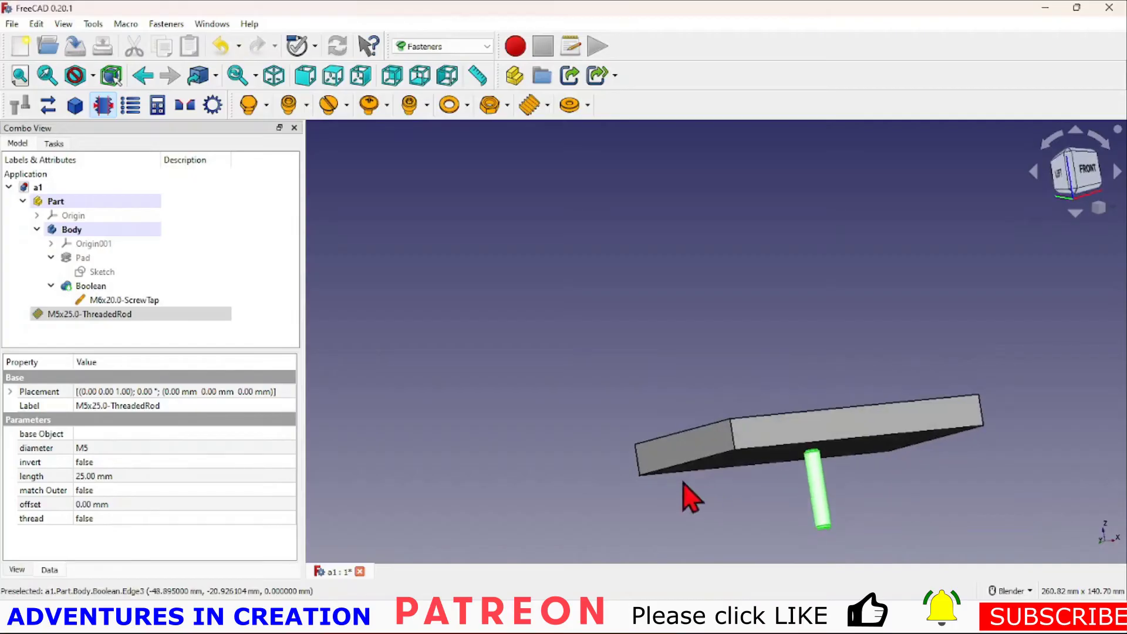
pyautogui.click(11, 391)
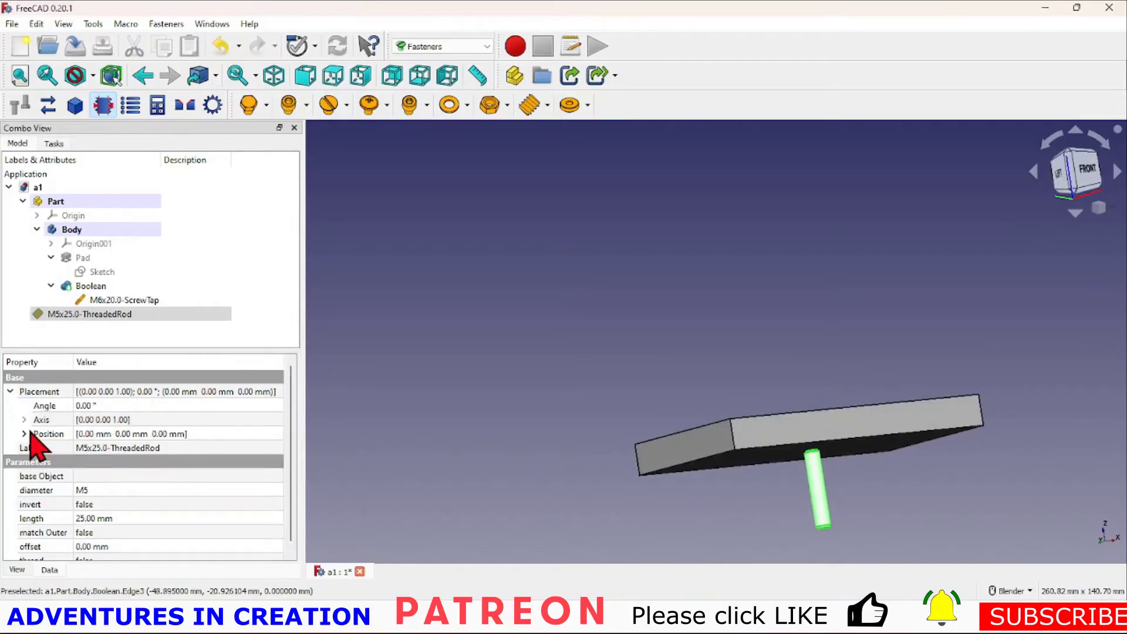
pyautogui.click(25, 420)
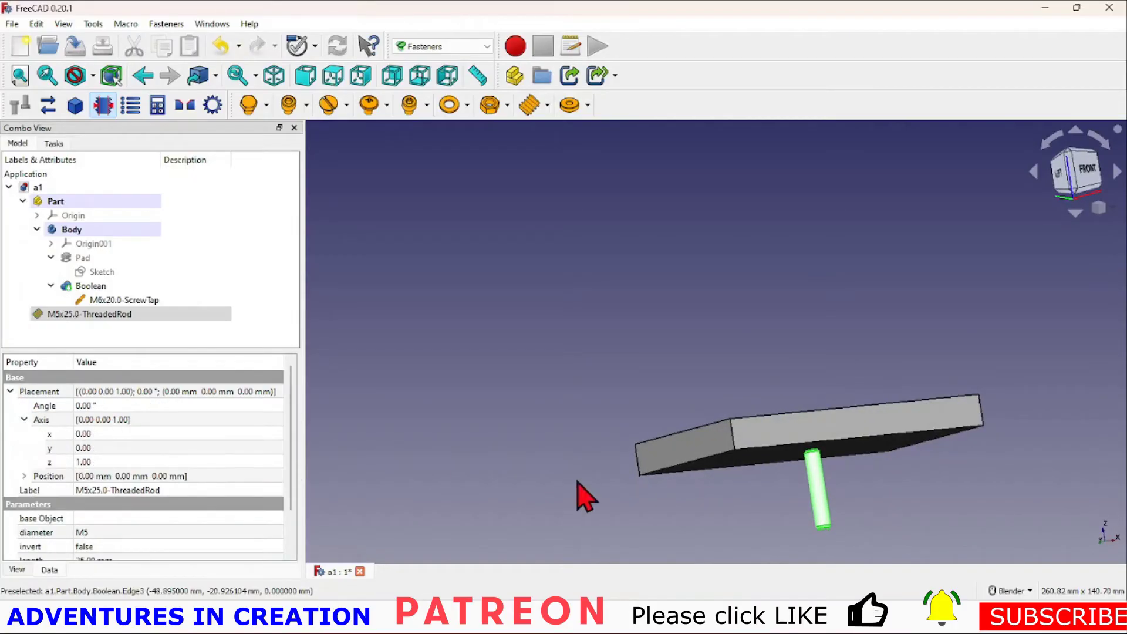
pyautogui.click(1087, 178)
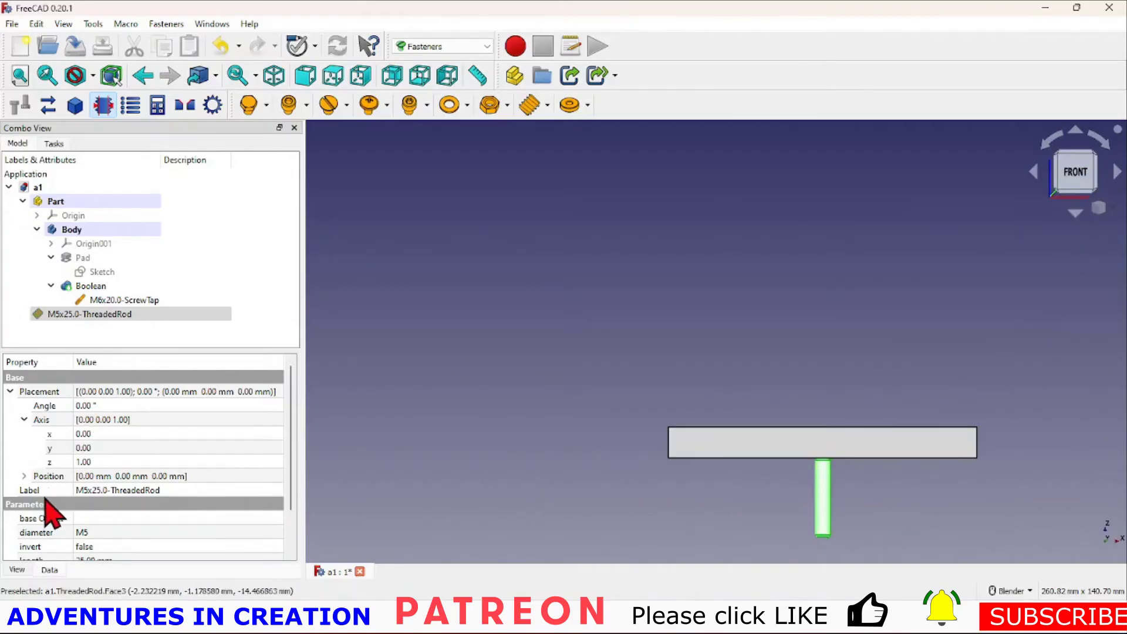
pyautogui.click(81, 463)
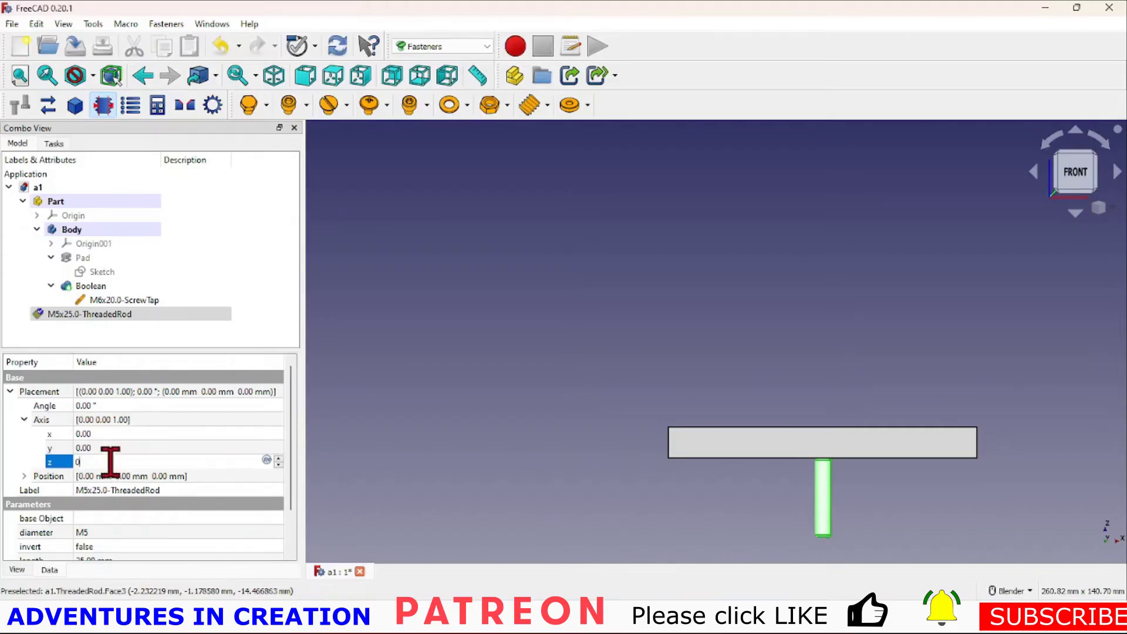
pyautogui.click(82, 448)
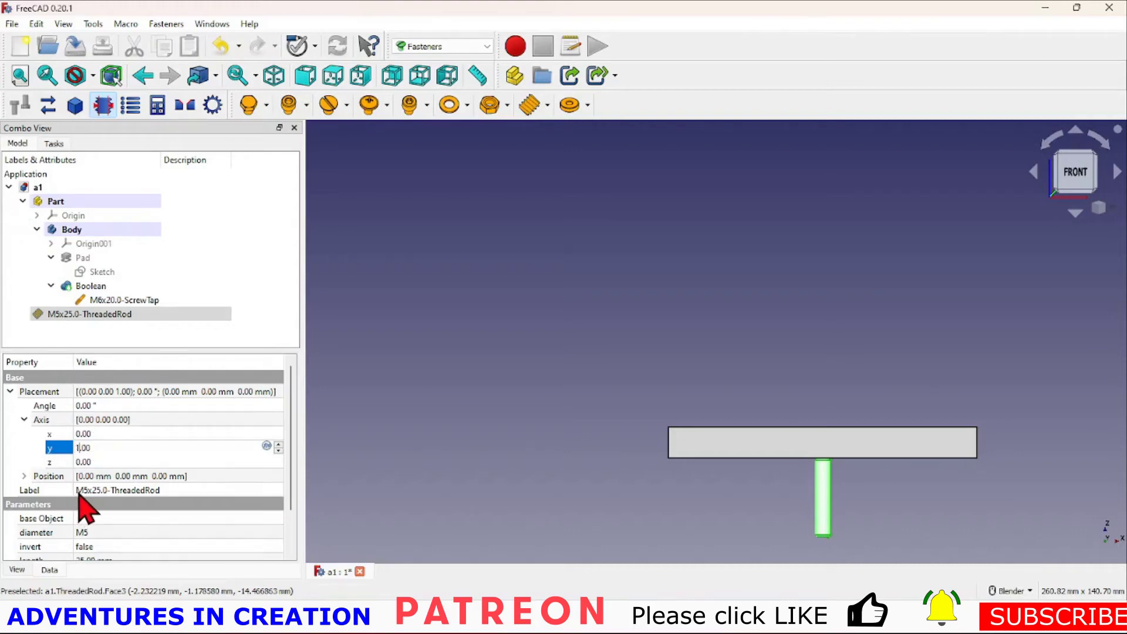
pyautogui.click(96, 405)
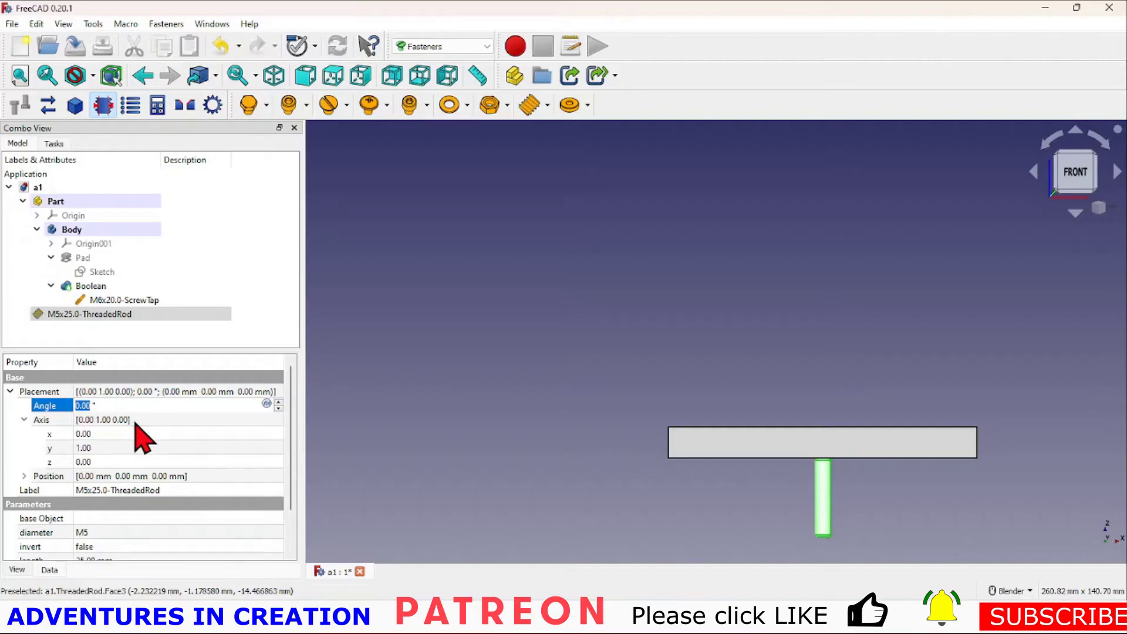
pyautogui.write('90')
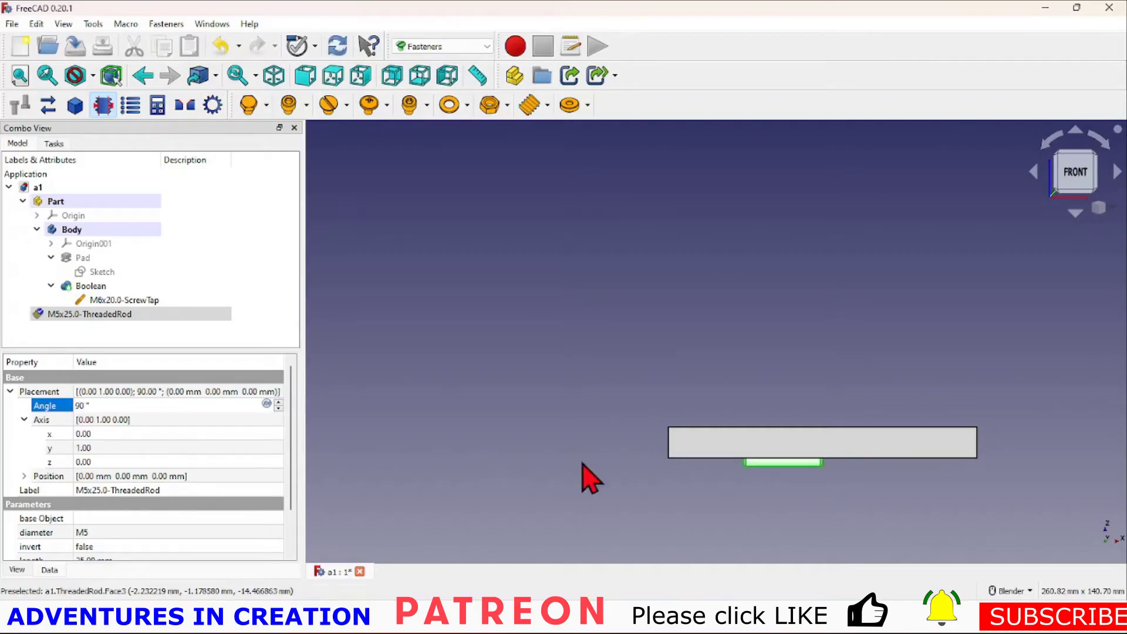
pyautogui.scroll(3, 780, 511)
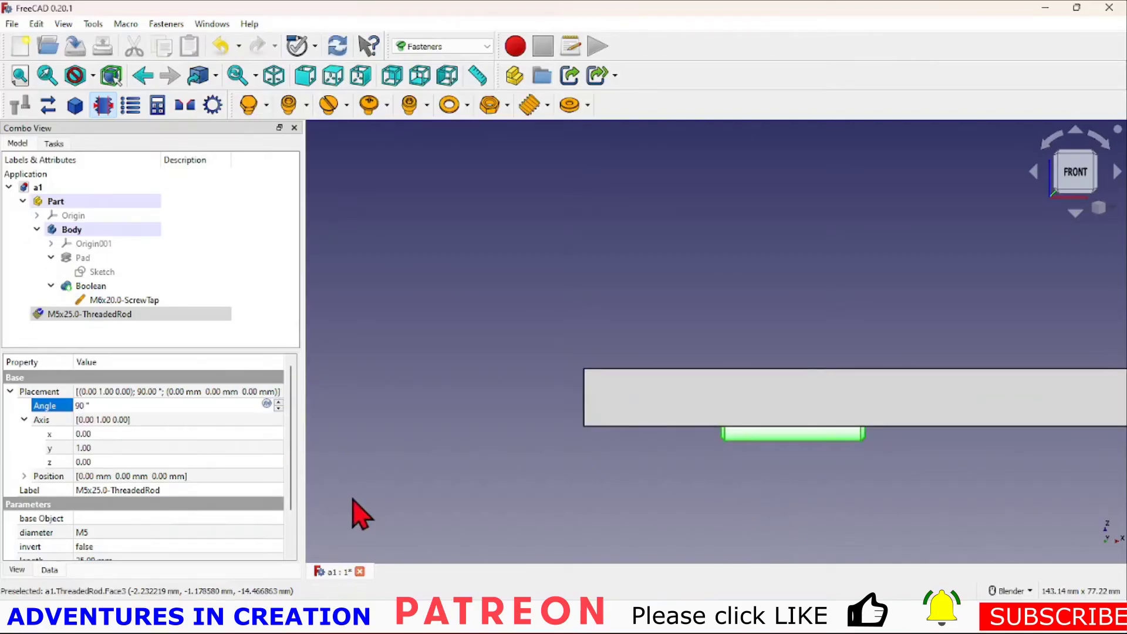
pyautogui.press('Tab')
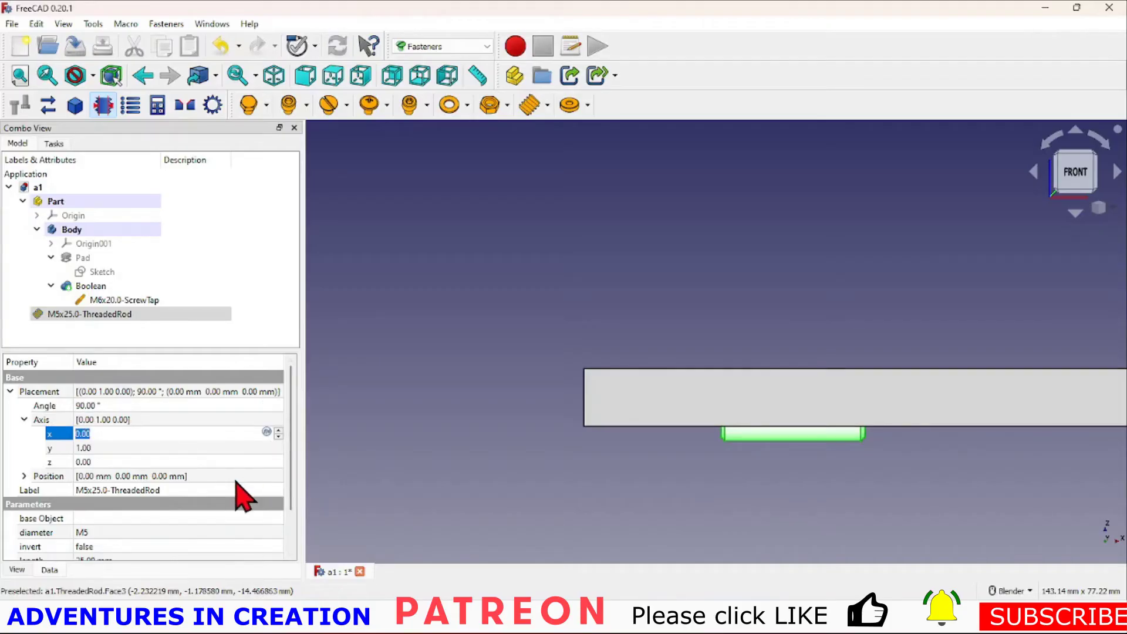
# - Set the rod's Placement x position to -44 mm
pyautogui.click(24, 420)
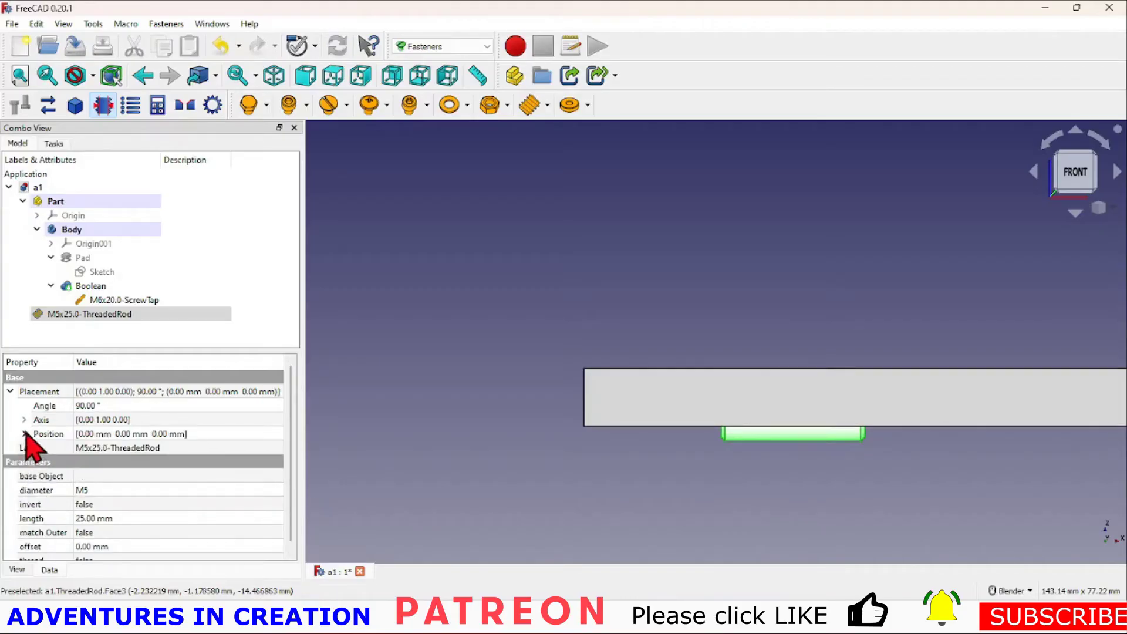
pyautogui.click(24, 434)
pyautogui.click(96, 449)
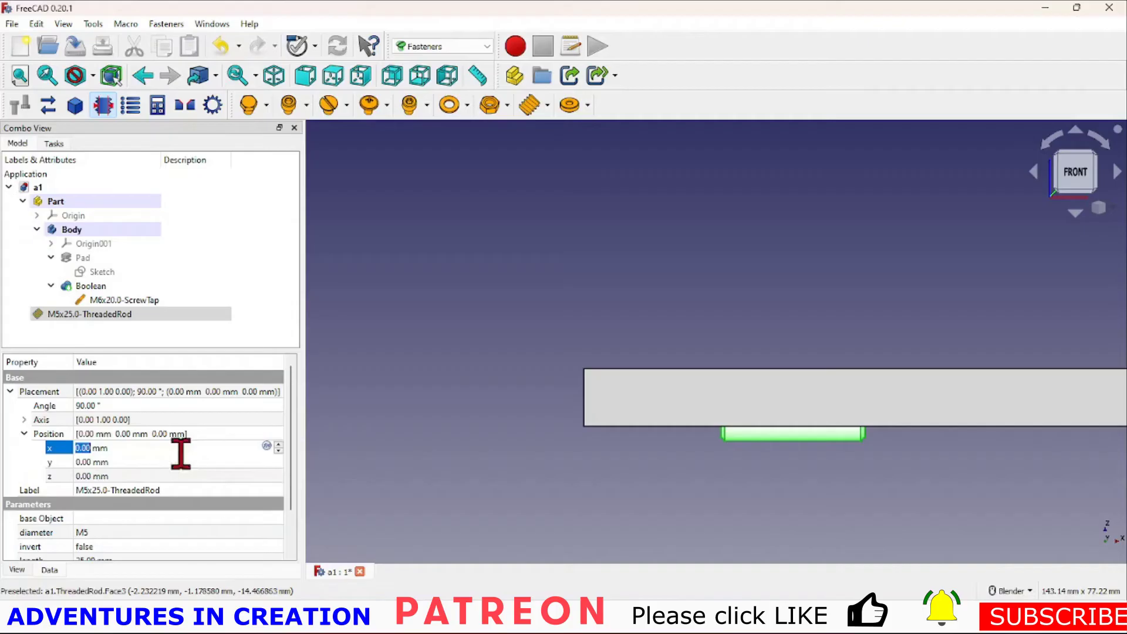
pyautogui.click(25, 421)
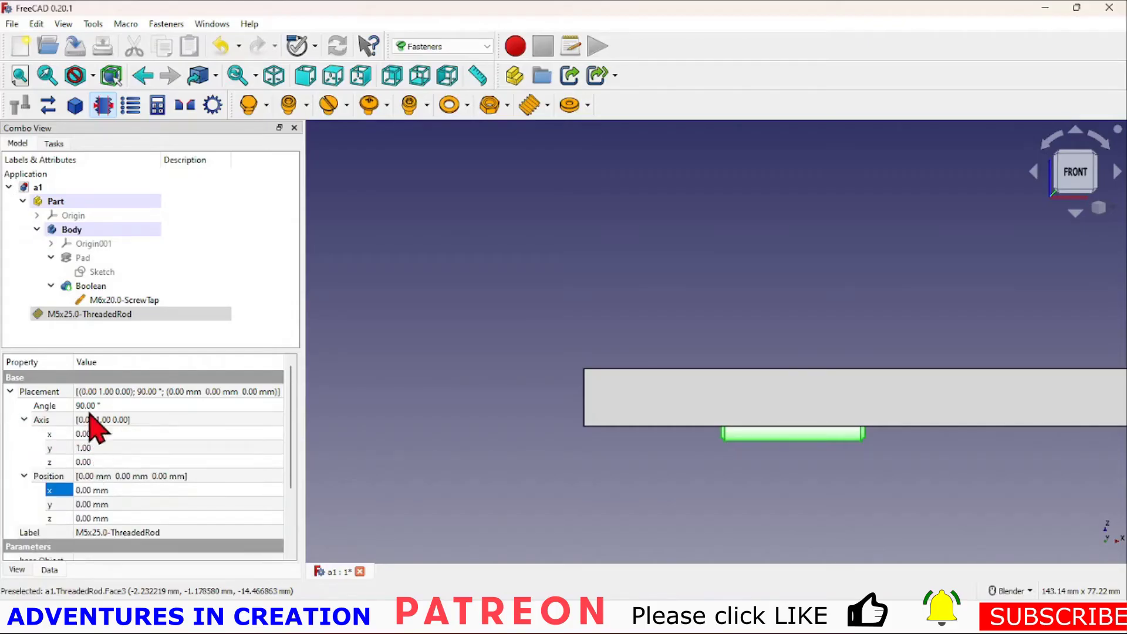
pyautogui.click(24, 420)
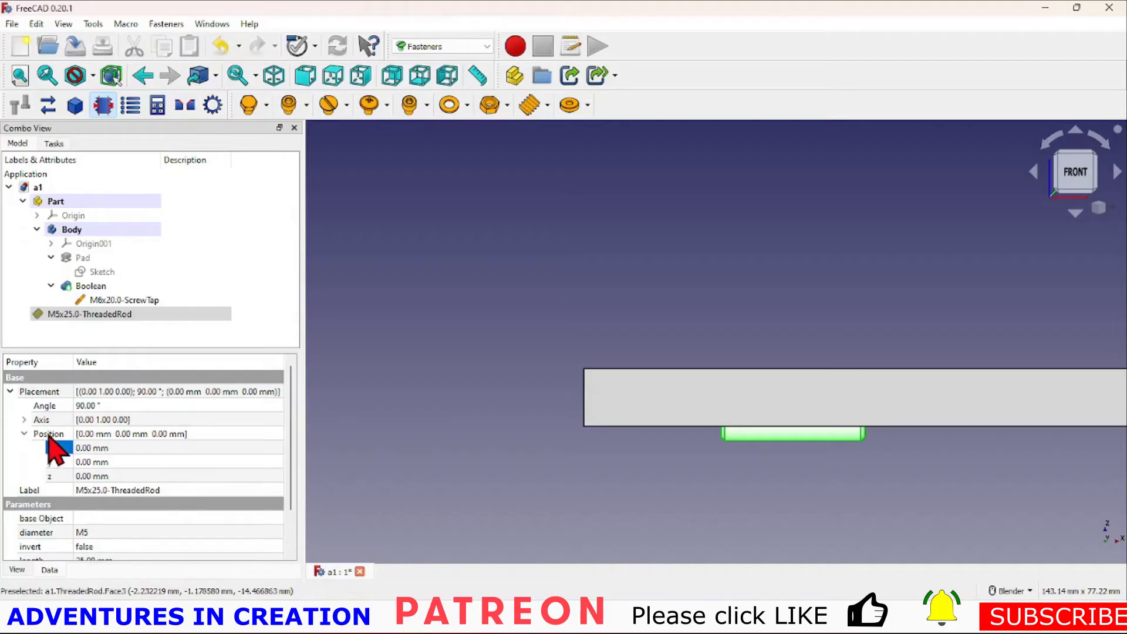
pyautogui.click(278, 453)
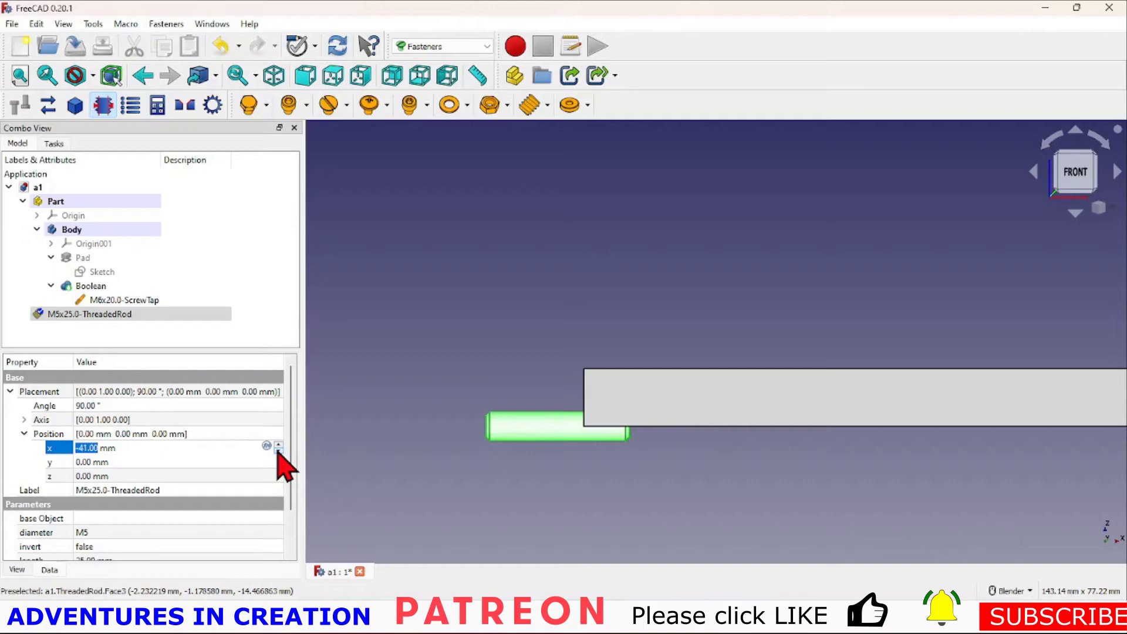
pyautogui.click(243, 475)
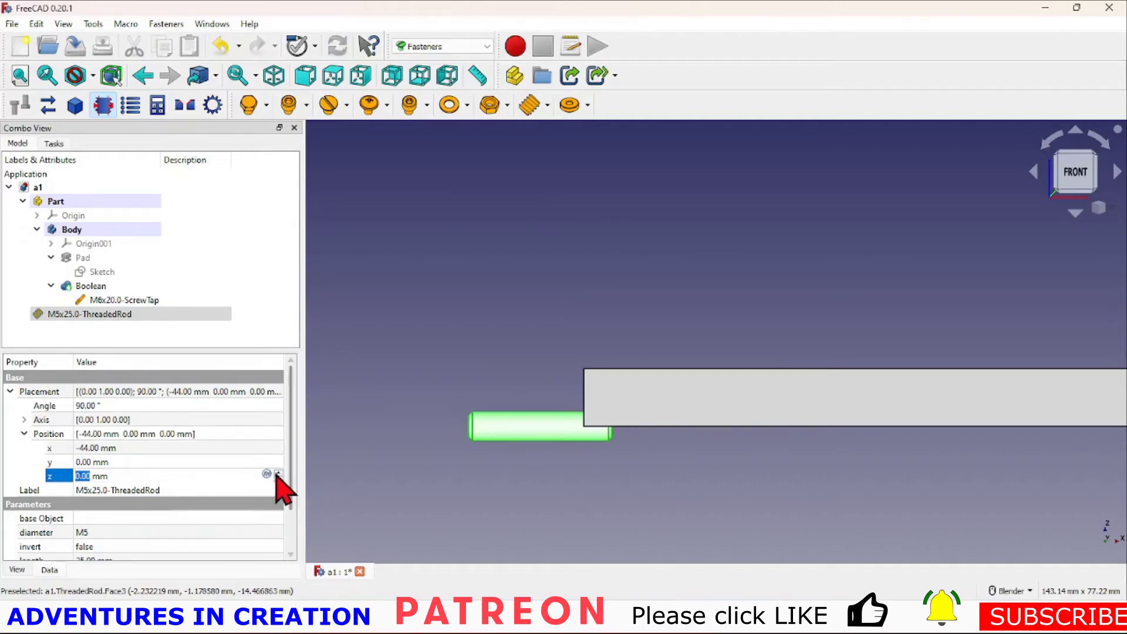
# - Raise the rod's z position to 5 mm so it meets the block's side
pyautogui.click(279, 472)
pyautogui.click(278, 472)
pyautogui.click(278, 472)
pyautogui.click(279, 473)
pyautogui.click(279, 473)
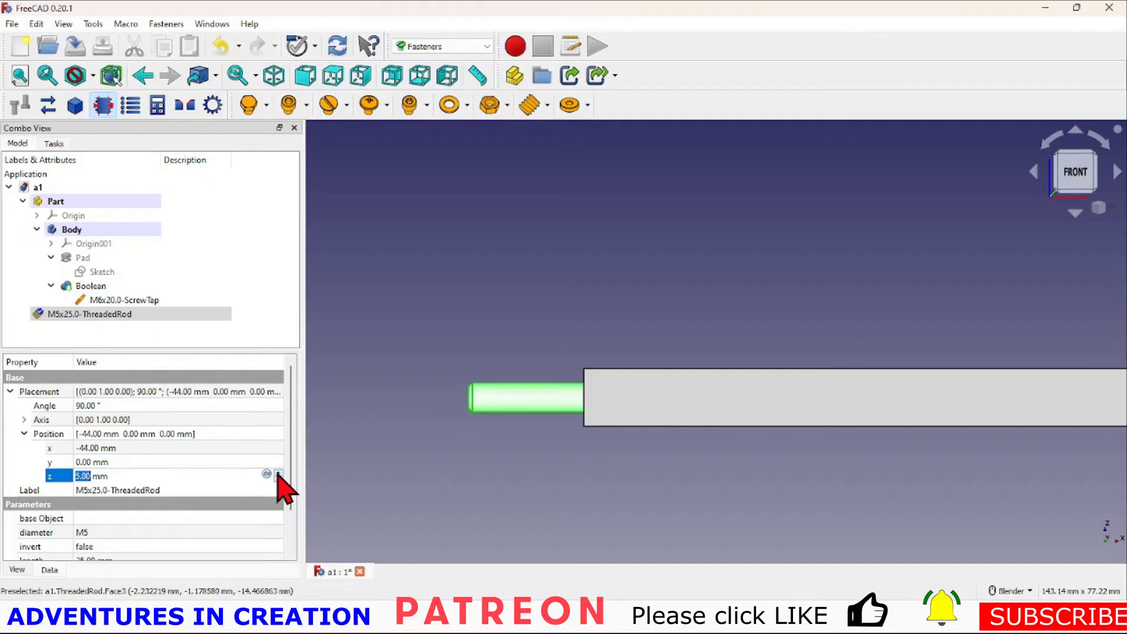
pyautogui.click(405, 465)
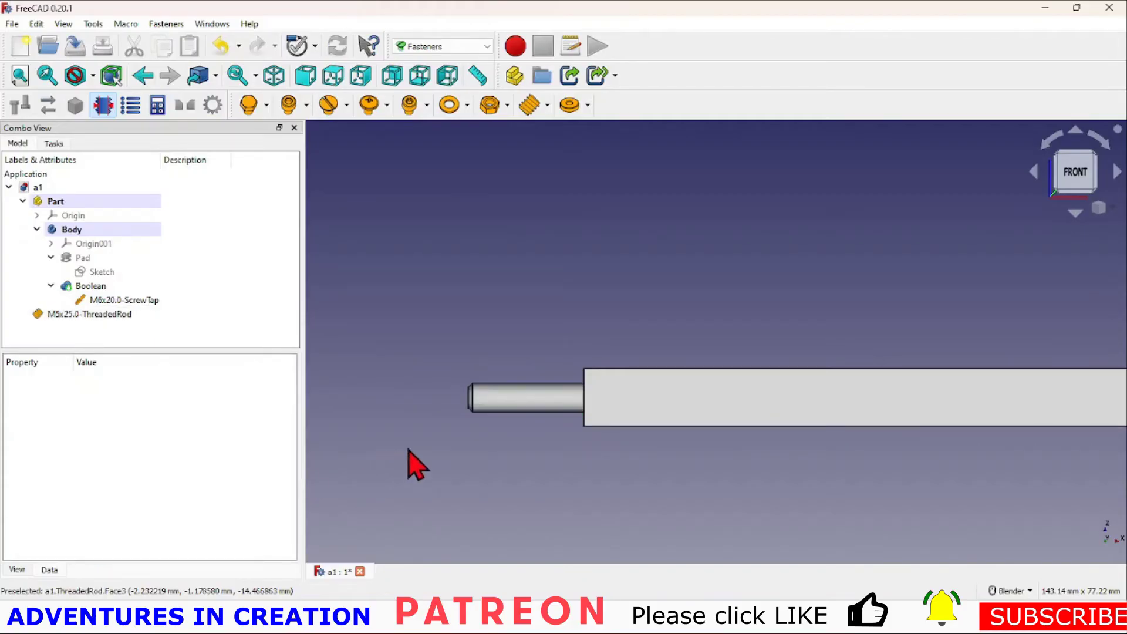
# - Fuse the M5x25.0-ThreadedRod into the body as Boolean001 with a Part Design Boolean
pyautogui.moveTo(411, 464); pyautogui.dragTo(553, 422, button='middle')
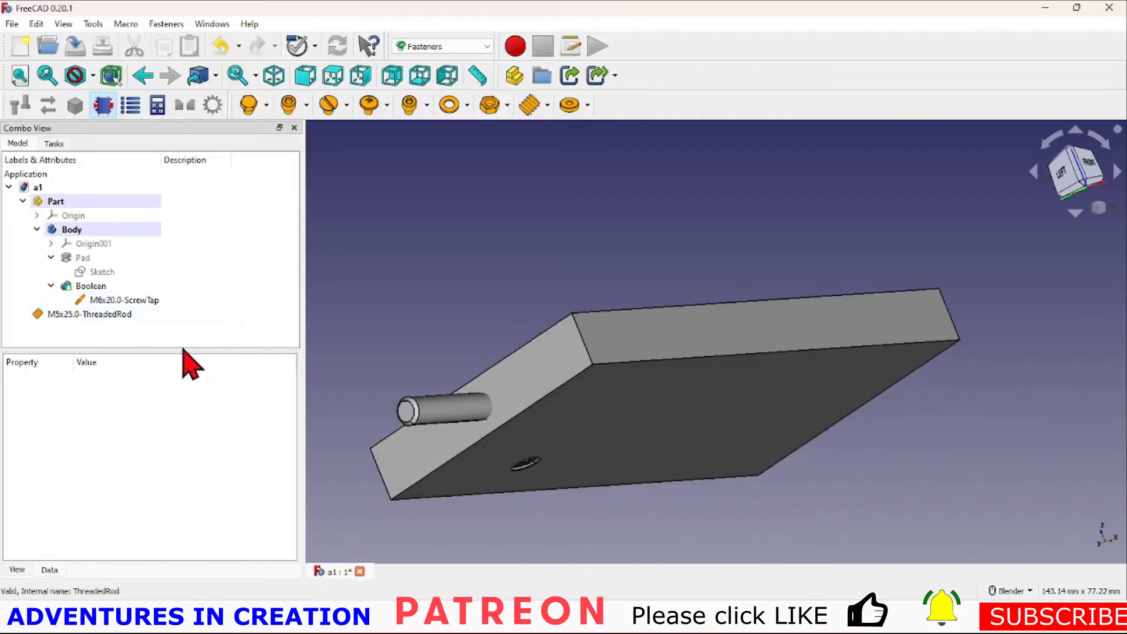
pyautogui.click(105, 315)
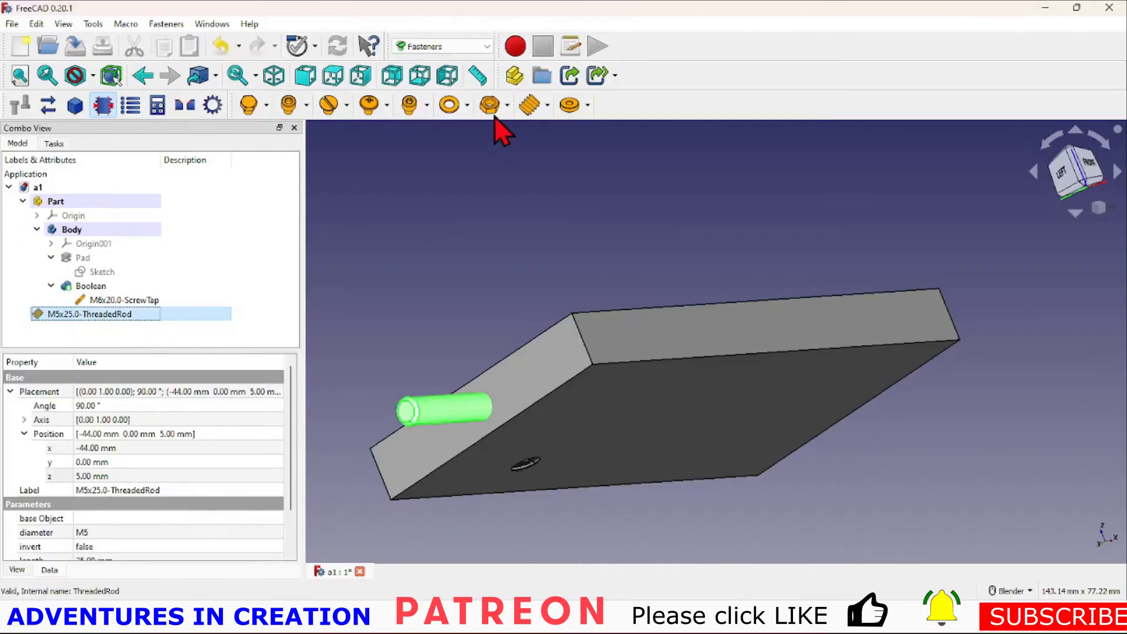
pyautogui.click(488, 47)
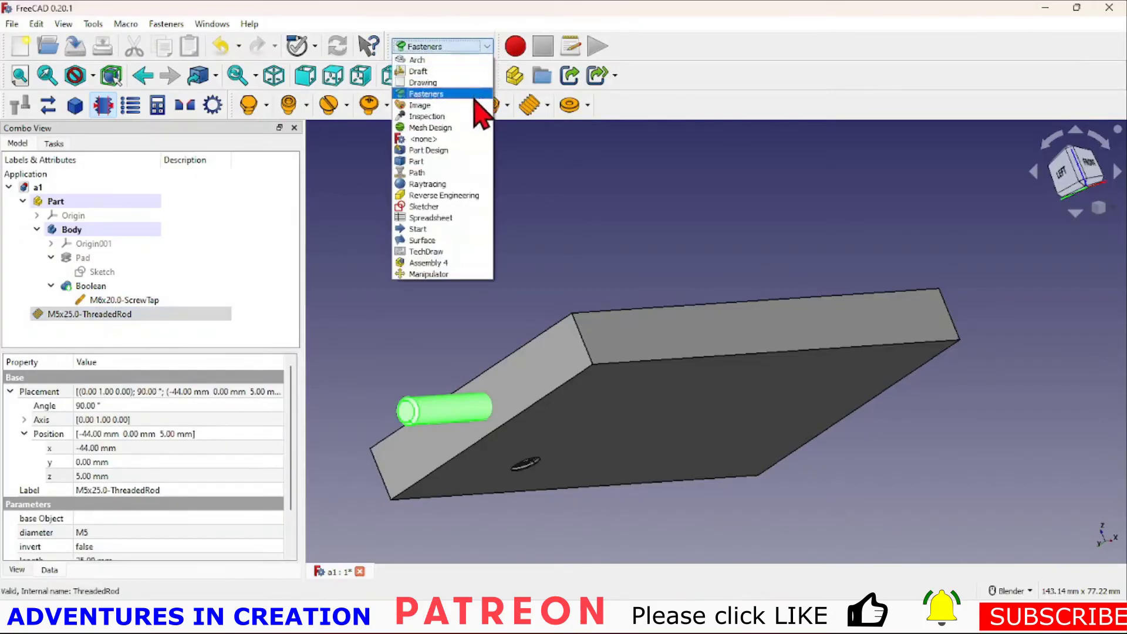
pyautogui.click(462, 152)
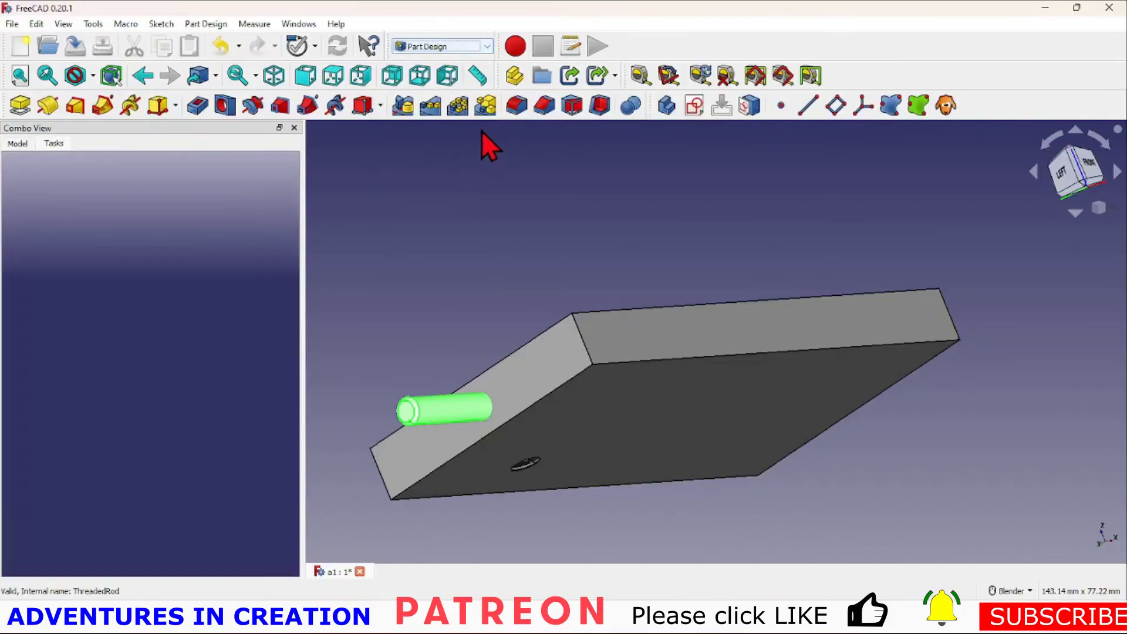
pyautogui.click(625, 107)
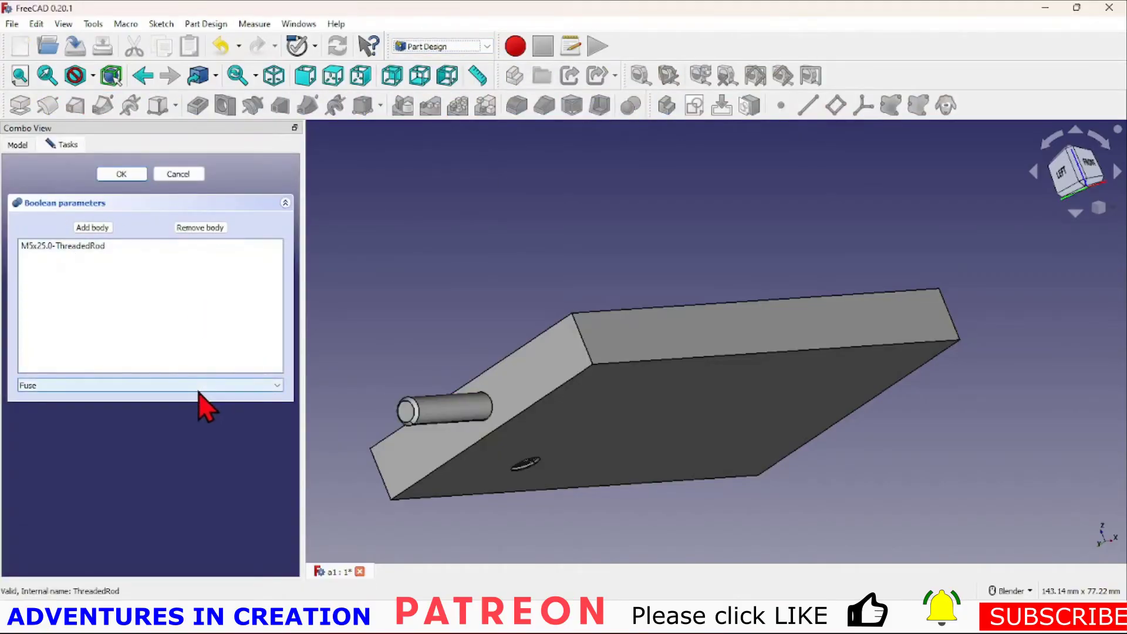
pyautogui.click(121, 174)
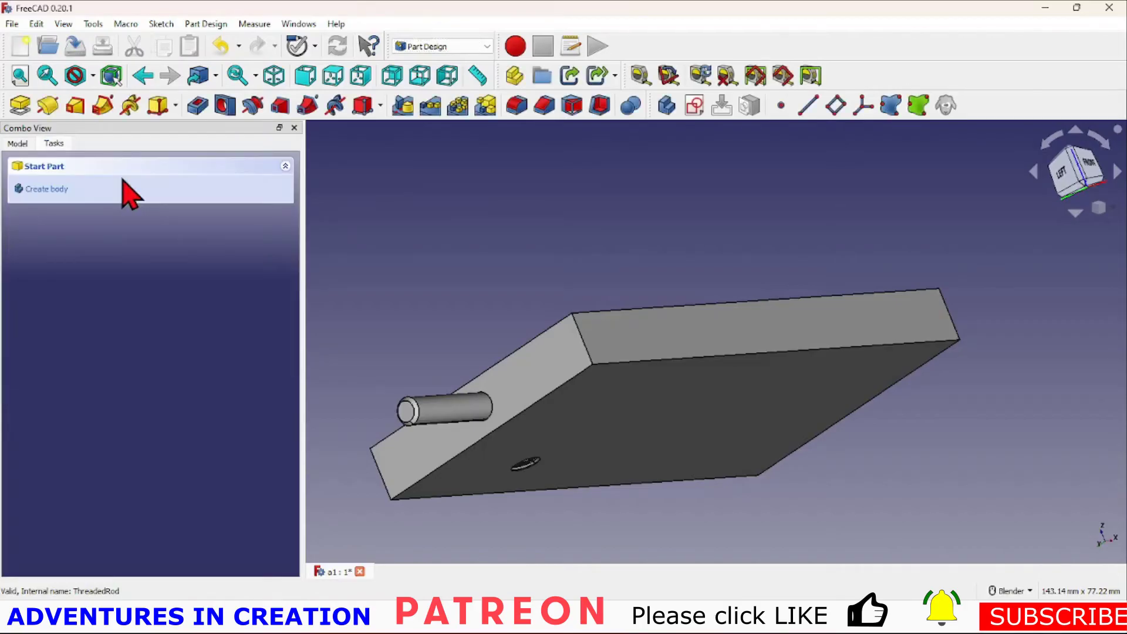
pyautogui.click(27, 144)
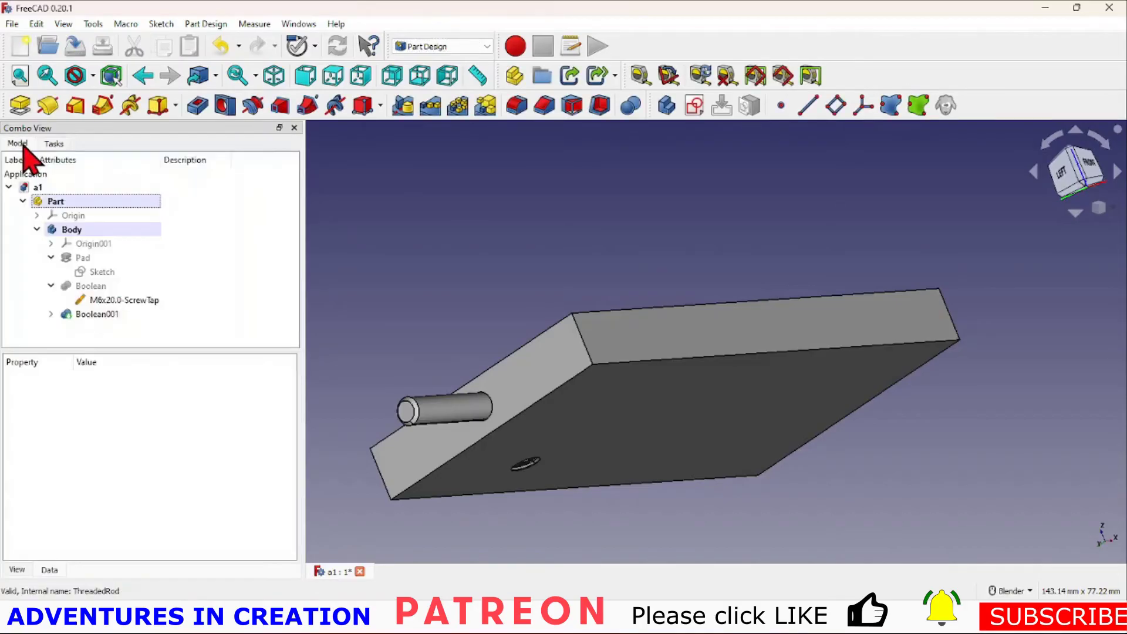
# - Set the thread property of Boolean001's M5x25.0-ThreadedRod to true
pyautogui.click(52, 314)
pyautogui.click(103, 329)
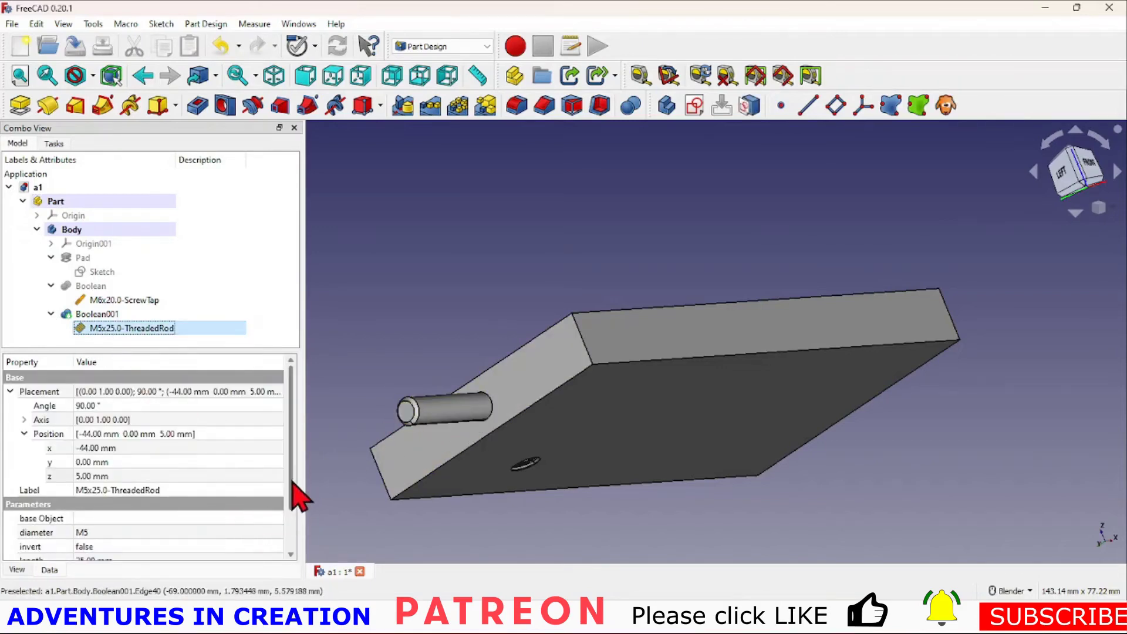
pyautogui.moveTo(292, 482); pyautogui.dragTo(296, 535)
pyautogui.click(141, 554)
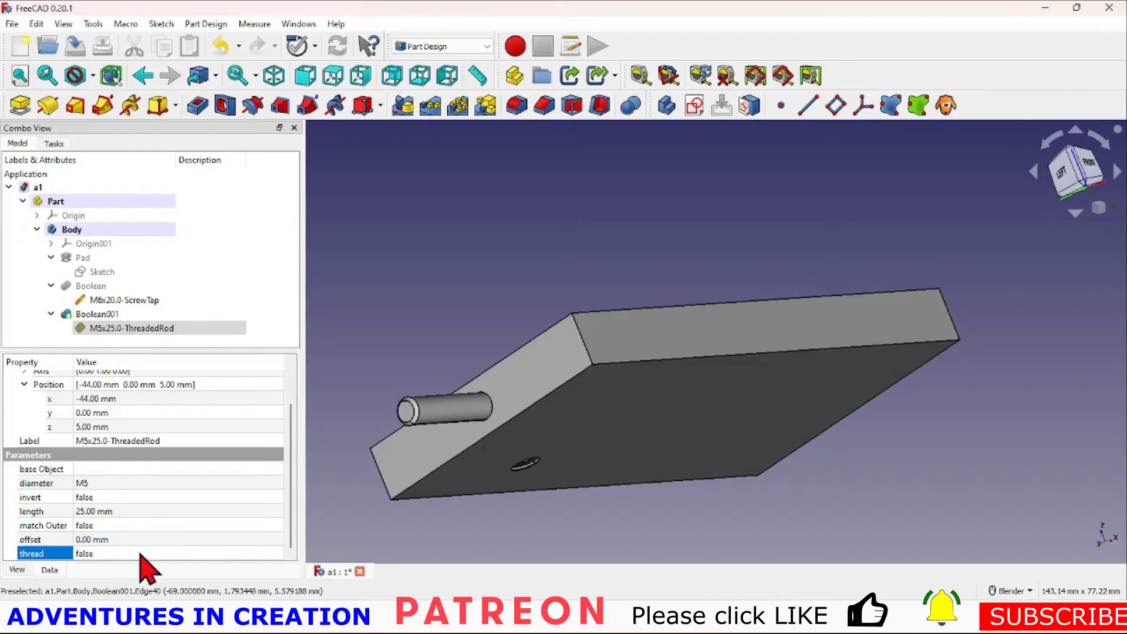
pyautogui.click(279, 553)
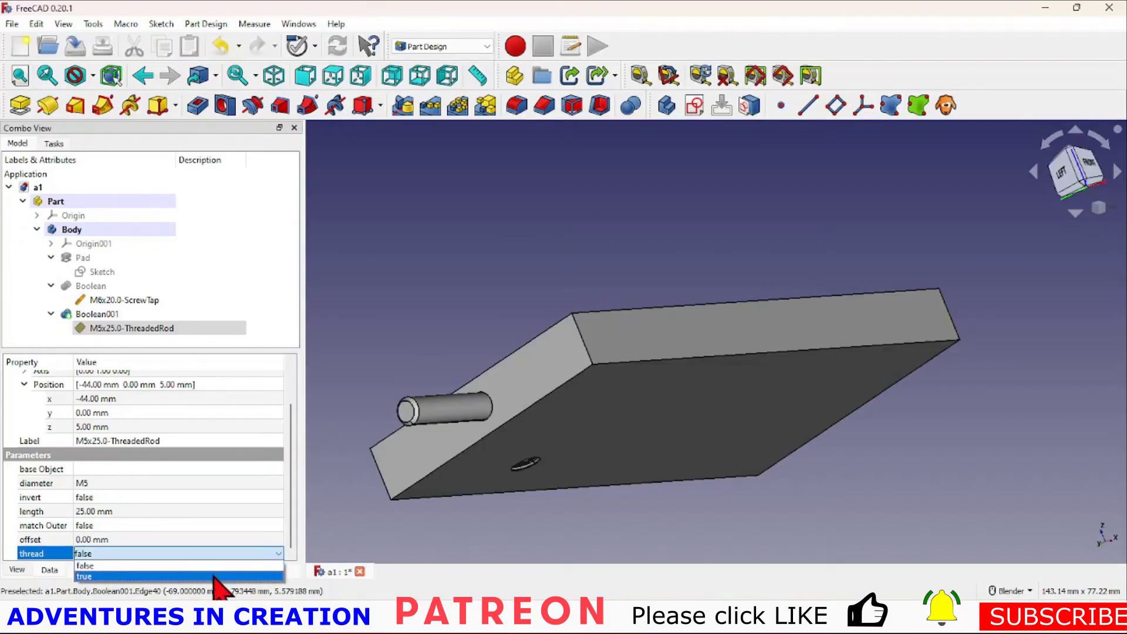
pyautogui.click(217, 577)
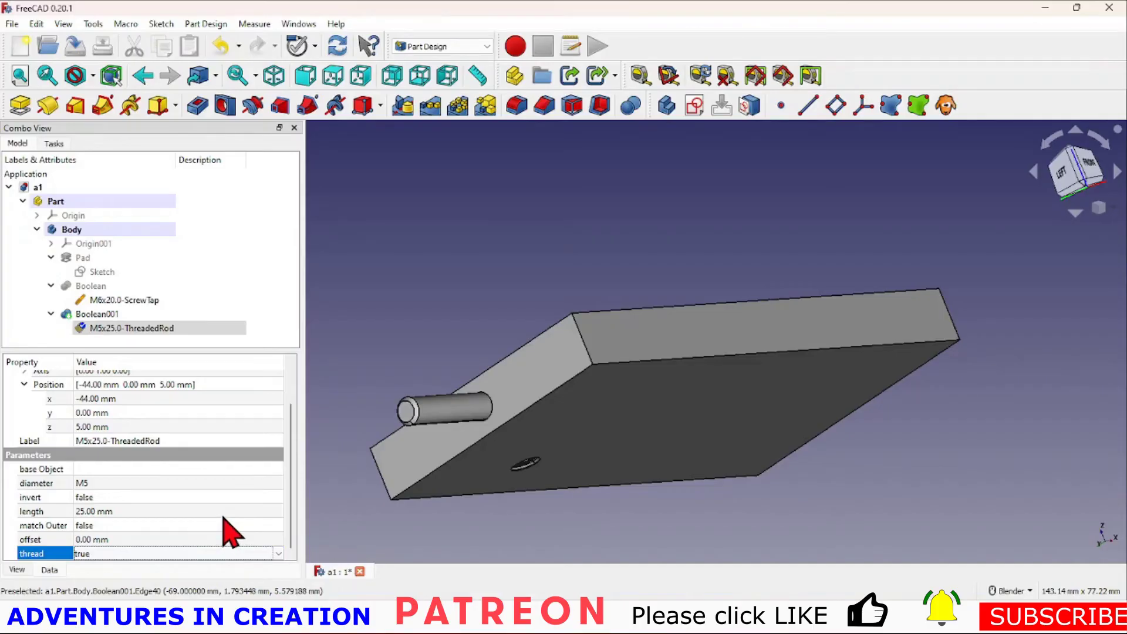
pyautogui.click(131, 511)
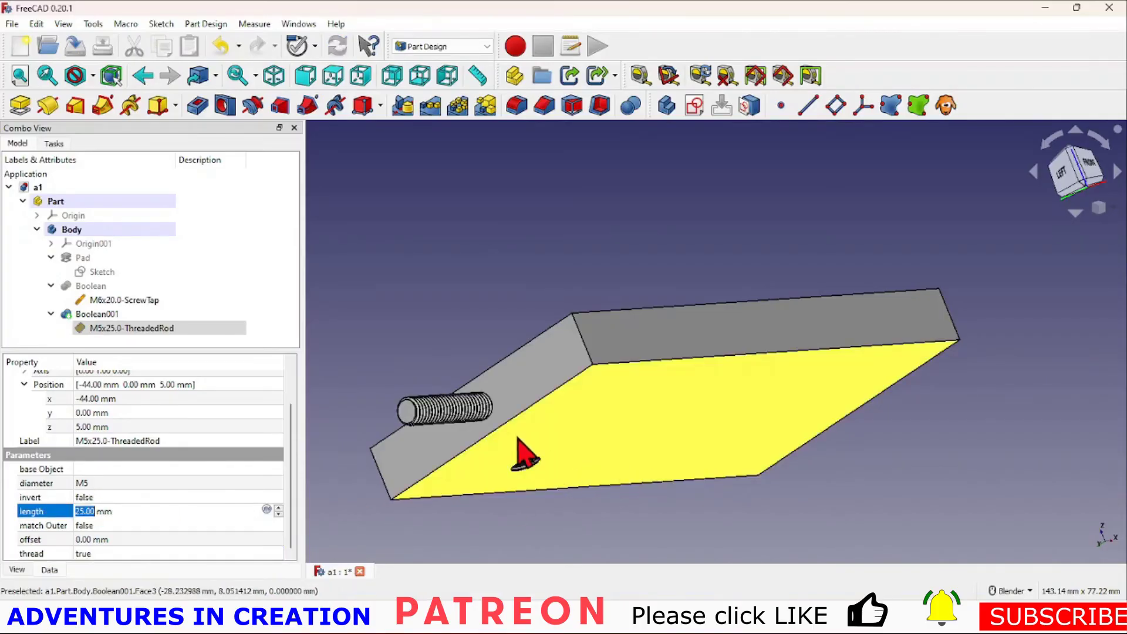
pyautogui.scroll(3, 523, 453)
pyautogui.scroll(2, 482, 436)
pyautogui.moveTo(478, 433); pyautogui.dragTo(481, 516, button='middle')
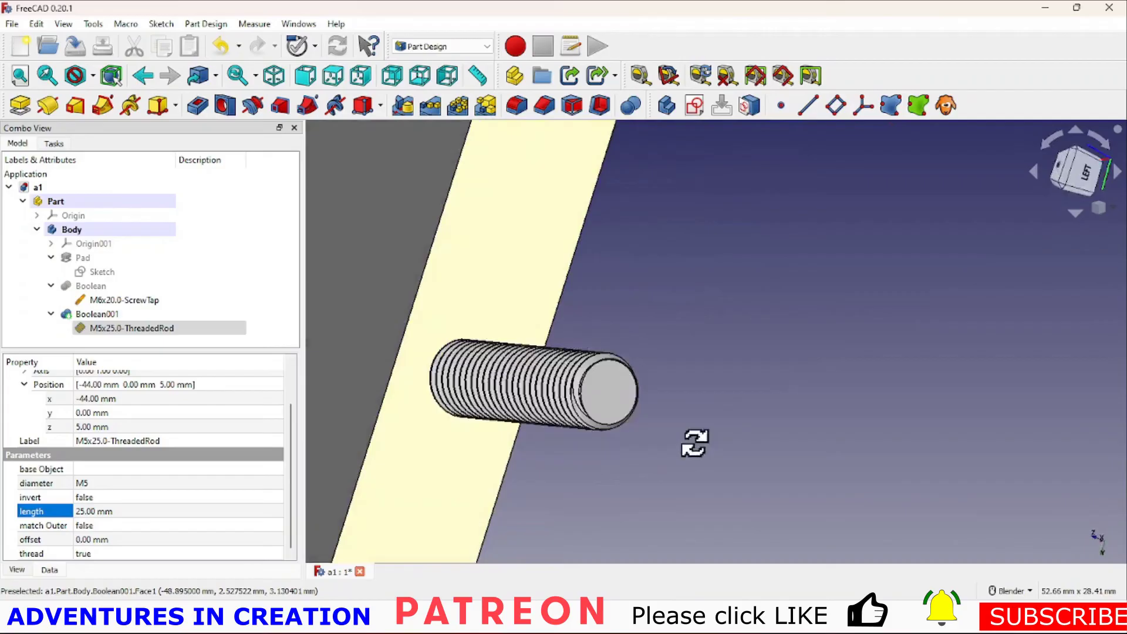
pyautogui.moveTo(694, 443); pyautogui.dragTo(536, 478, button='middle')
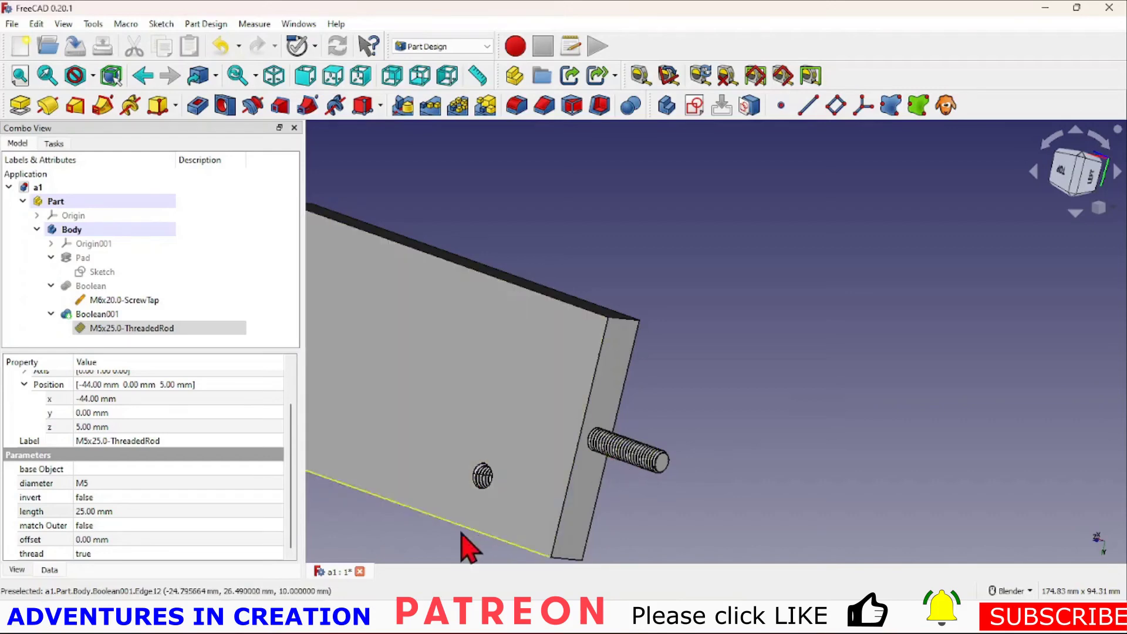
pyautogui.scroll(-3, 415, 536)
pyautogui.moveTo(415, 536); pyautogui.dragTo(468, 490, button='middle')
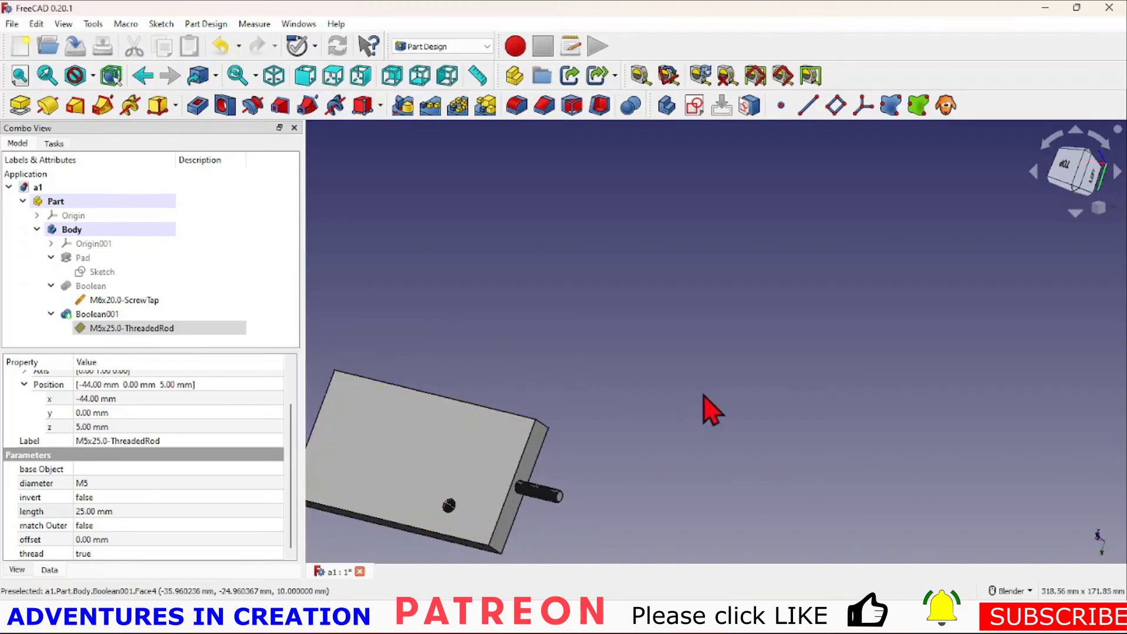
pyautogui.scroll(5, 486, 513)
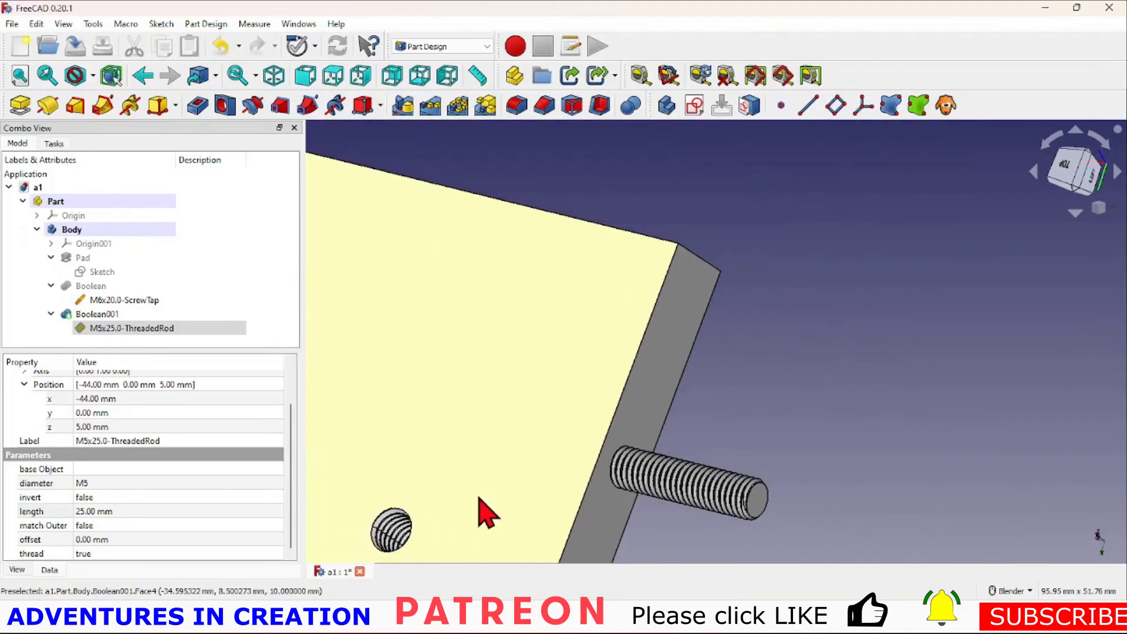
pyautogui.scroll(-3, 486, 517)
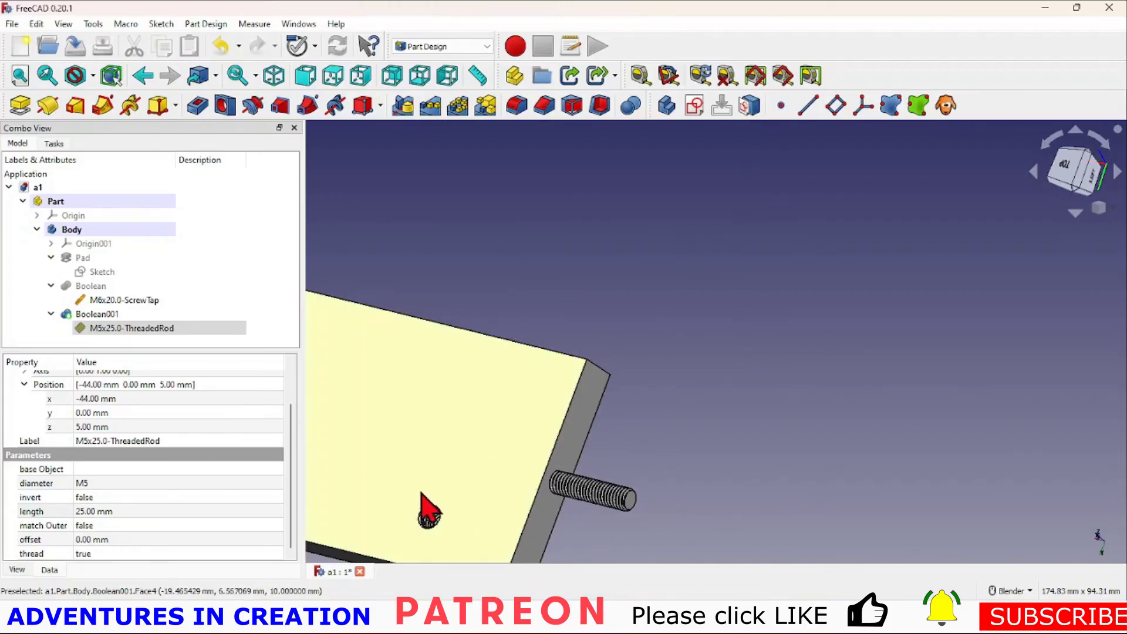
pyautogui.scroll(-1, 467, 484)
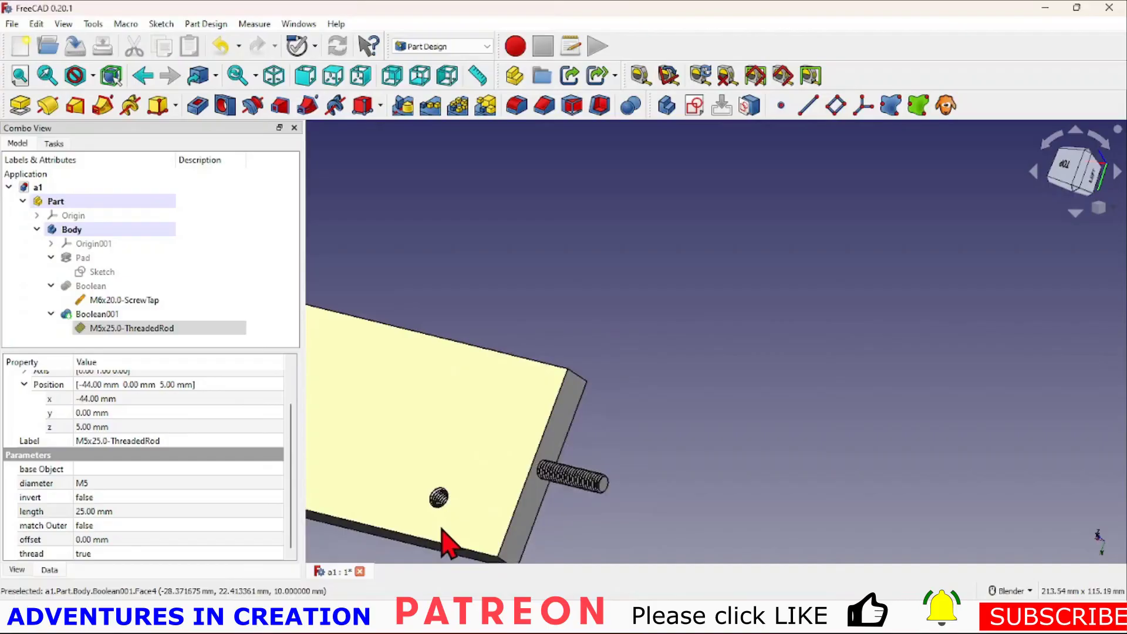
pyautogui.scroll(5, 444, 531)
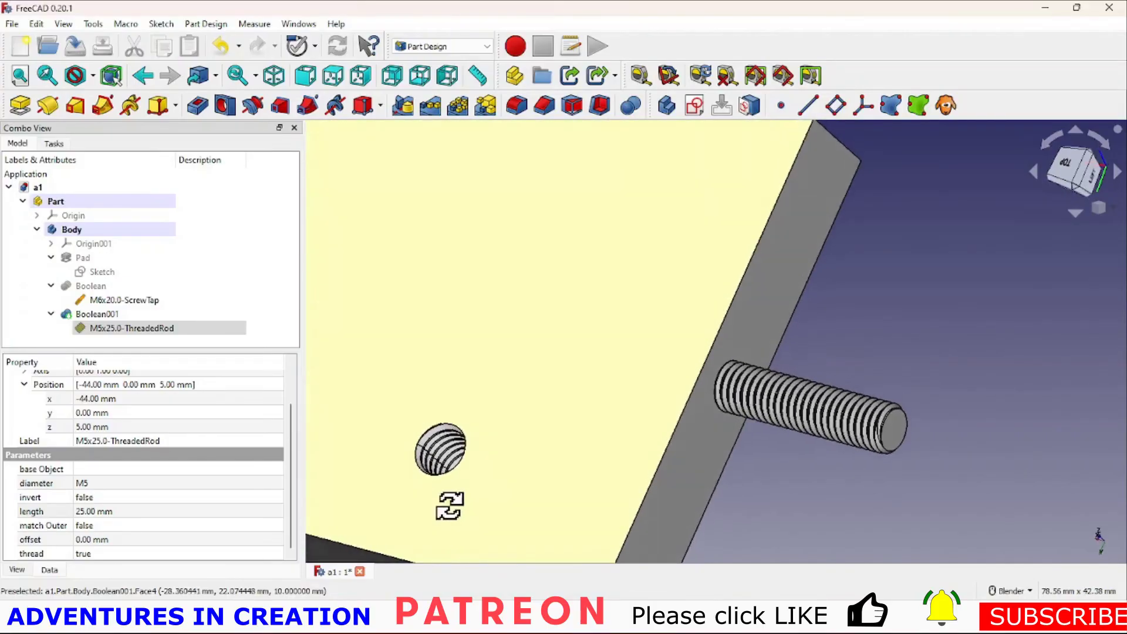
pyautogui.moveTo(449, 506); pyautogui.dragTo(430, 465, button='middle')
pyautogui.scroll(-4, 418, 501)
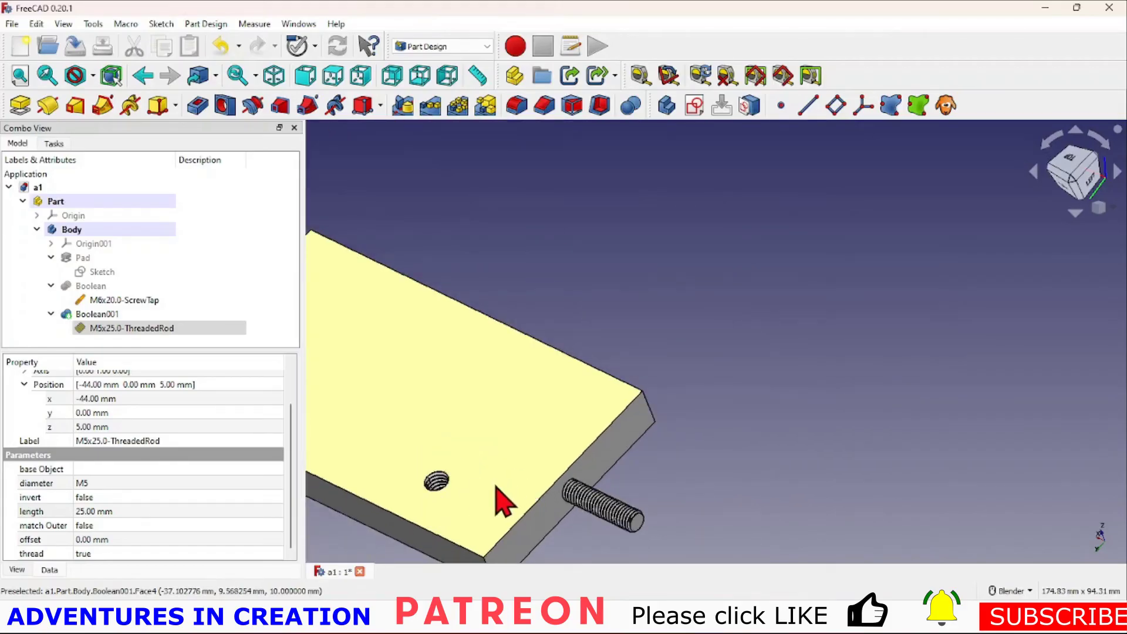
pyautogui.click(651, 366)
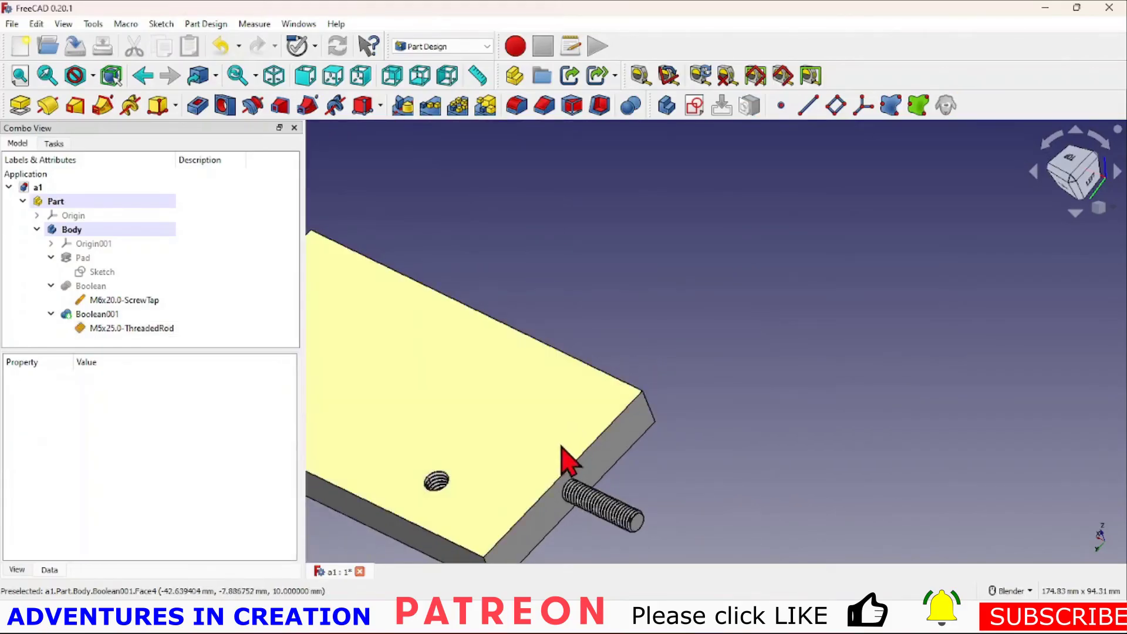
pyautogui.click(542, 490)
pyautogui.keyDown('shift'); pyautogui.moveTo(534, 473); pyautogui.dragTo(755, 329, button='middle'); pyautogui.keyUp('shift')
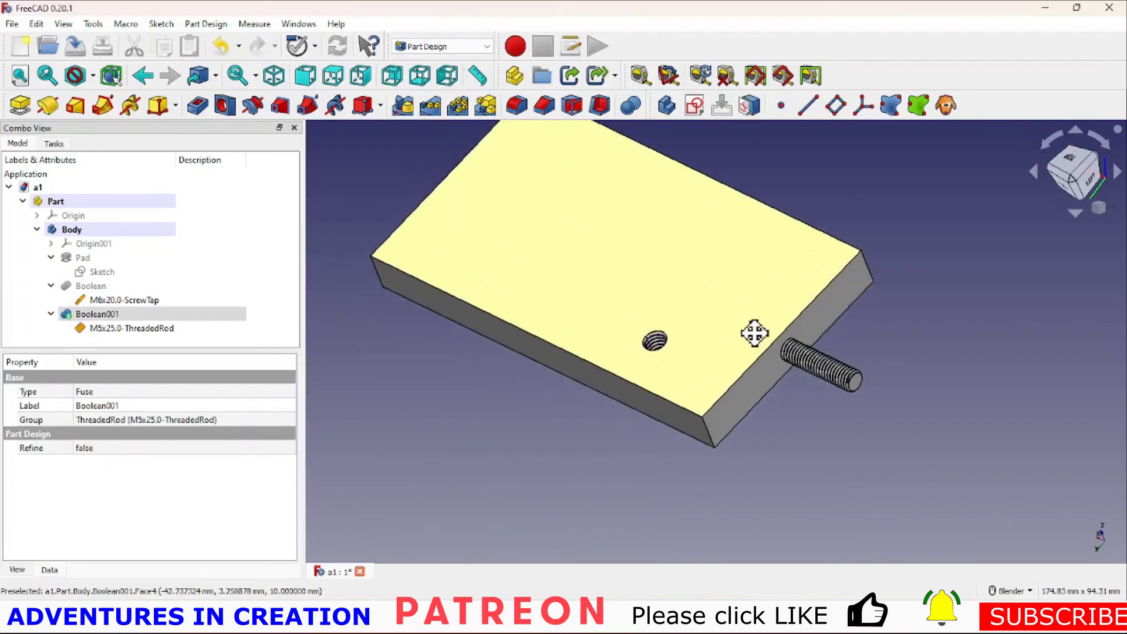
pyautogui.scroll(2, 681, 390)
pyautogui.scroll(1, 679, 379)
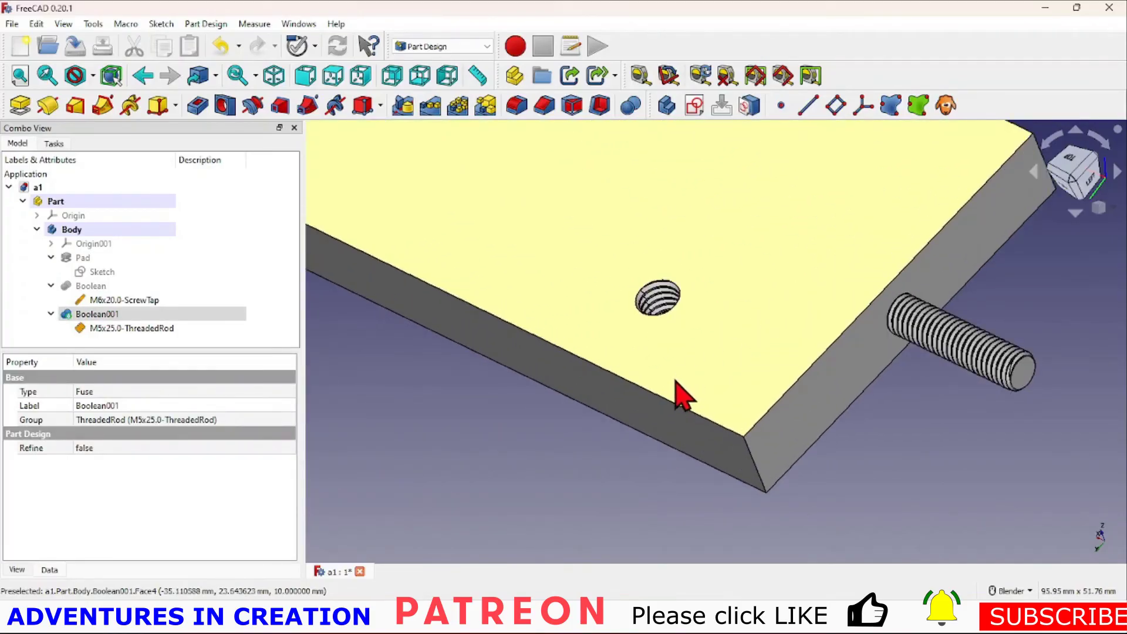
pyautogui.scroll(1, 702, 301)
pyautogui.click(707, 329)
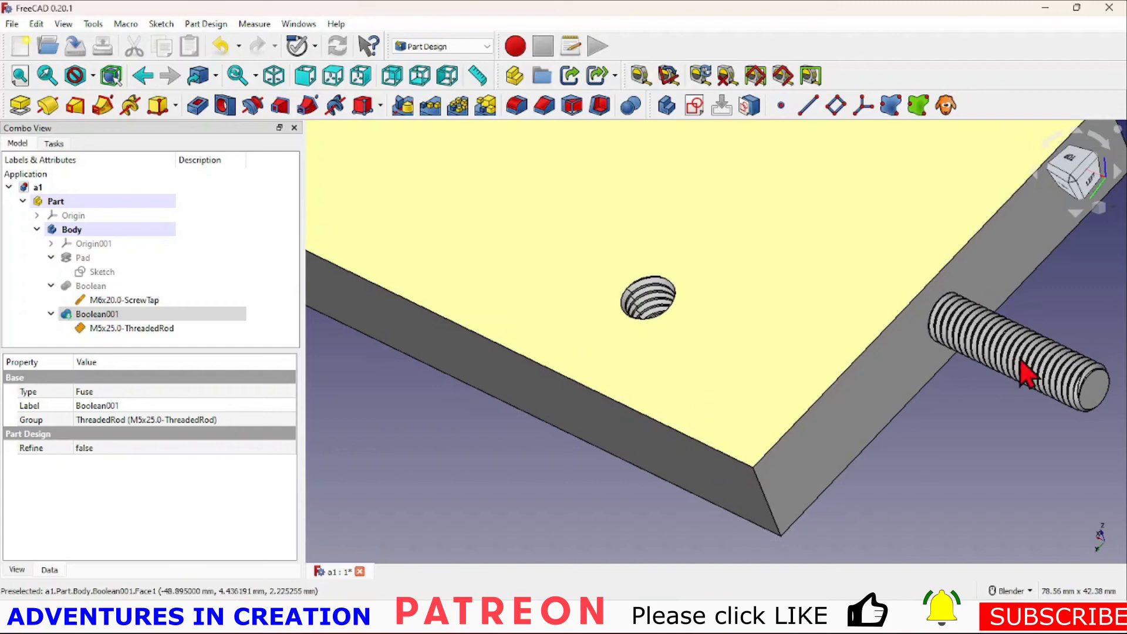